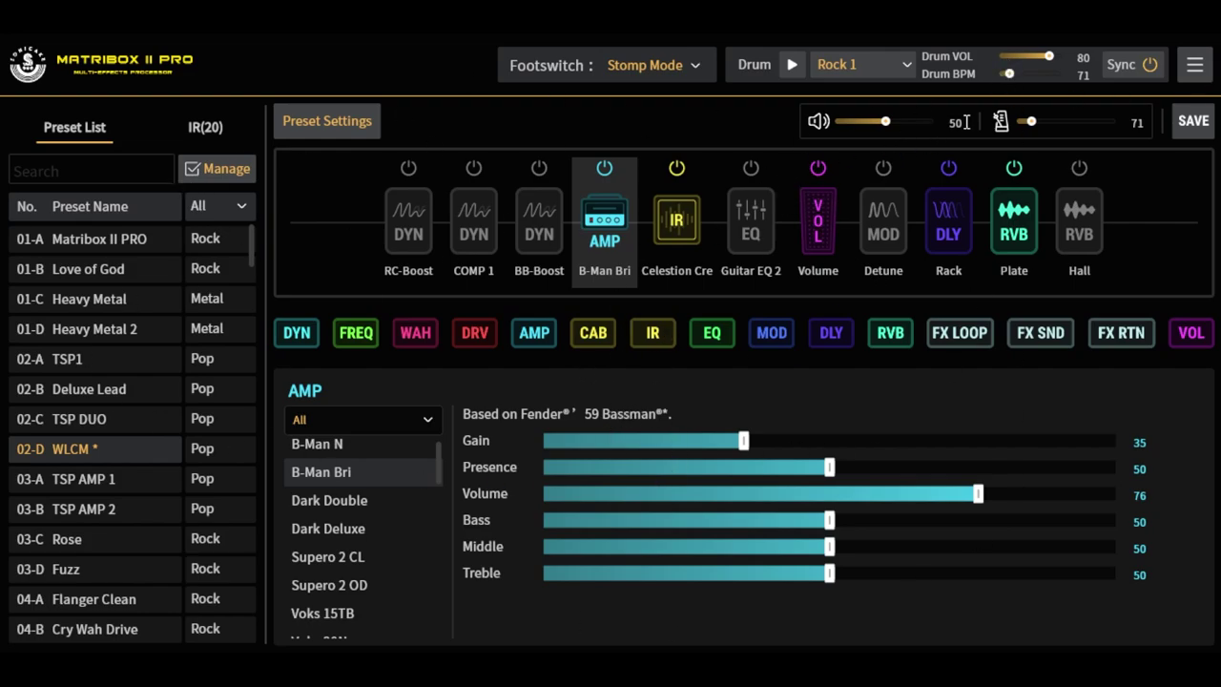
# Step: Toggle BB-Boost on and off, then switch the Hall reverb on and back off
pyautogui.click(1182, 75)
pyautogui.click(539, 169)
pyautogui.click(541, 170)
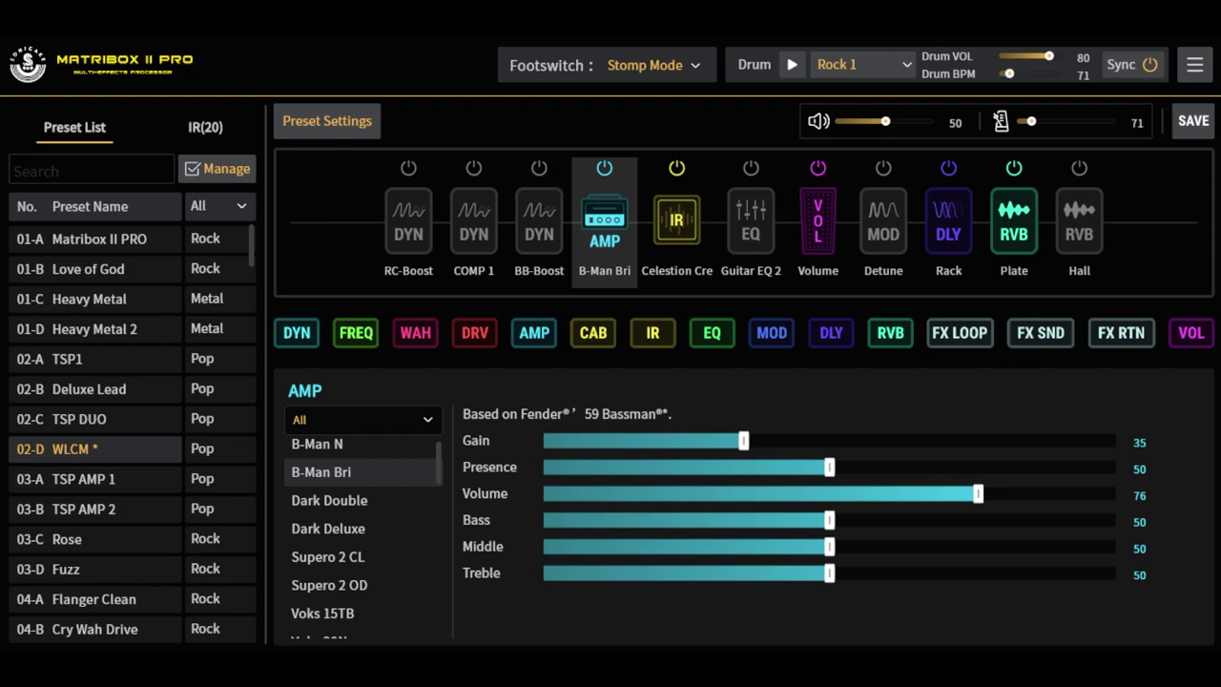
pyautogui.click(1077, 168)
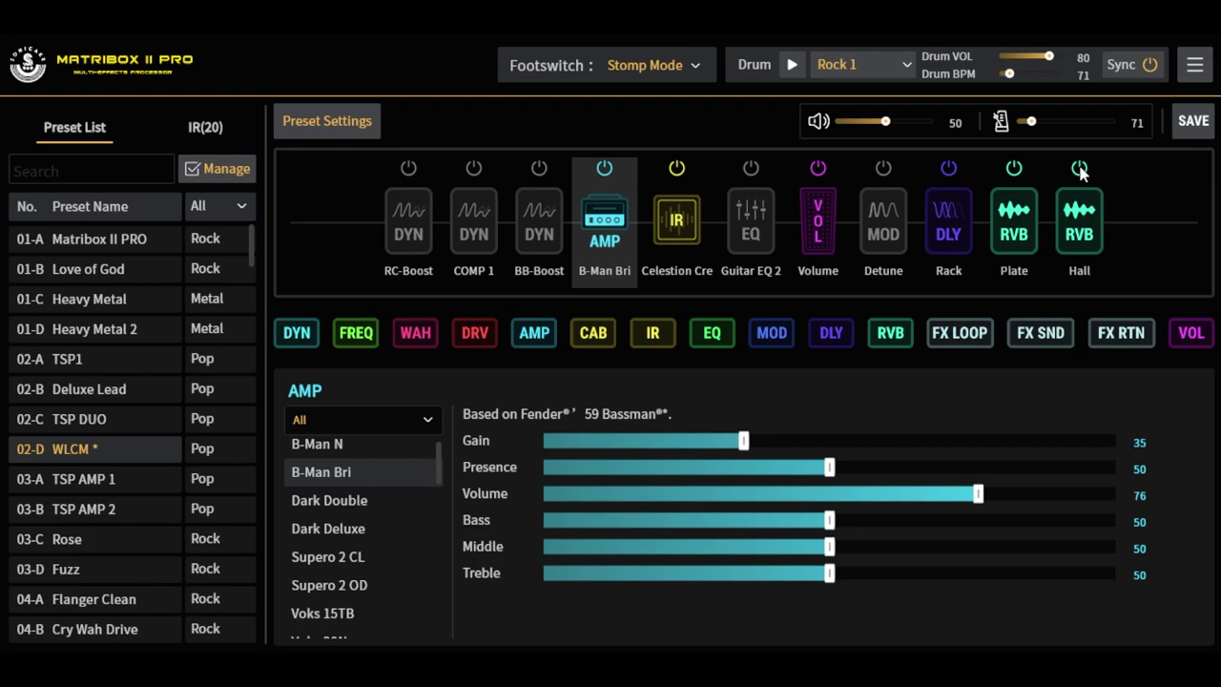
pyautogui.click(1080, 169)
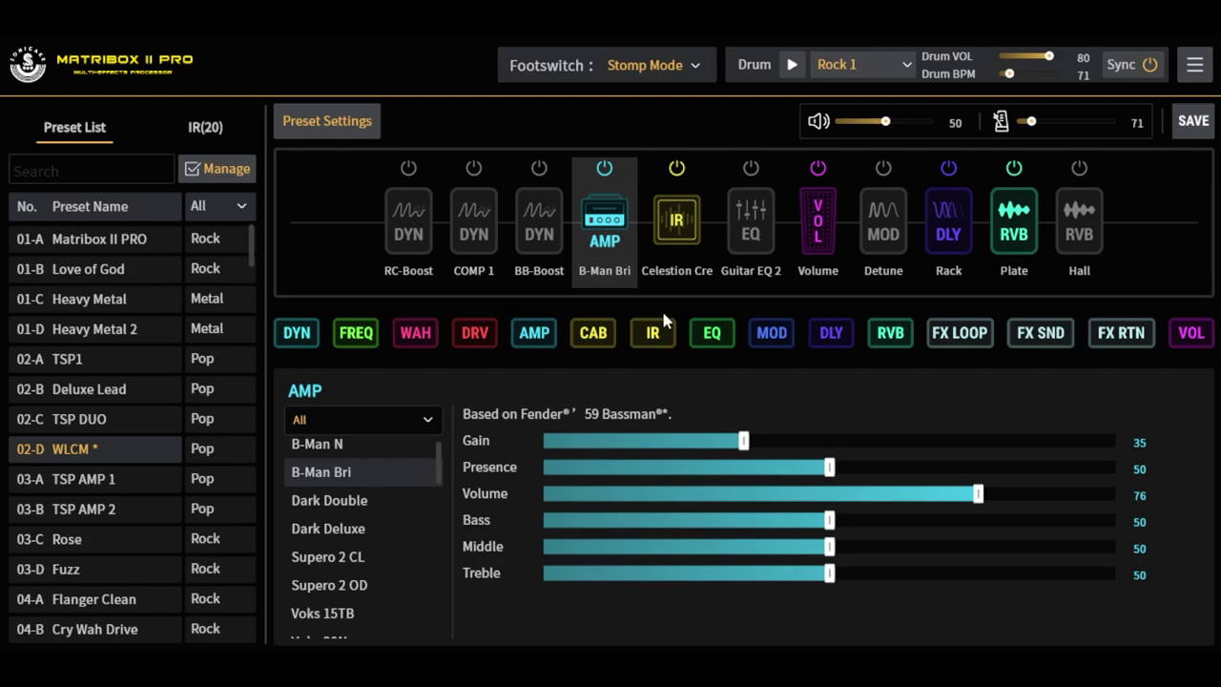
# Step: Load the Celestion G12H-7 impulse response on the IR block at Volume 100
pyautogui.click(673, 221)
pyautogui.scroll(1, 404, 463)
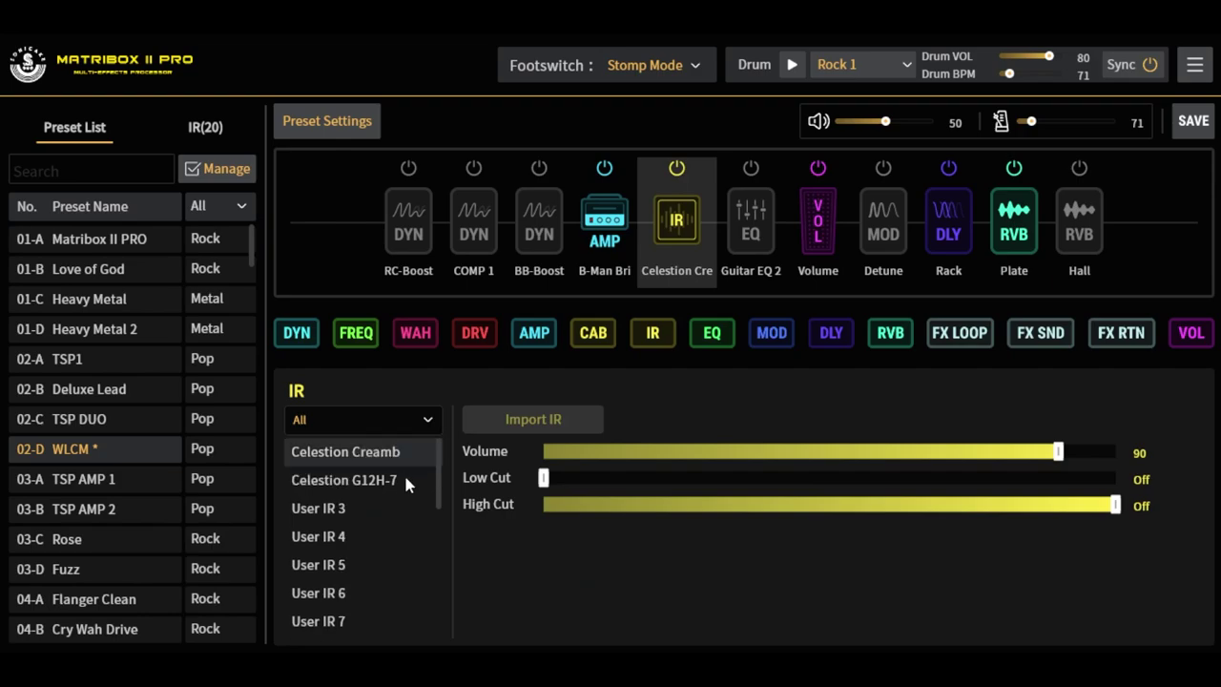
pyautogui.click(401, 469)
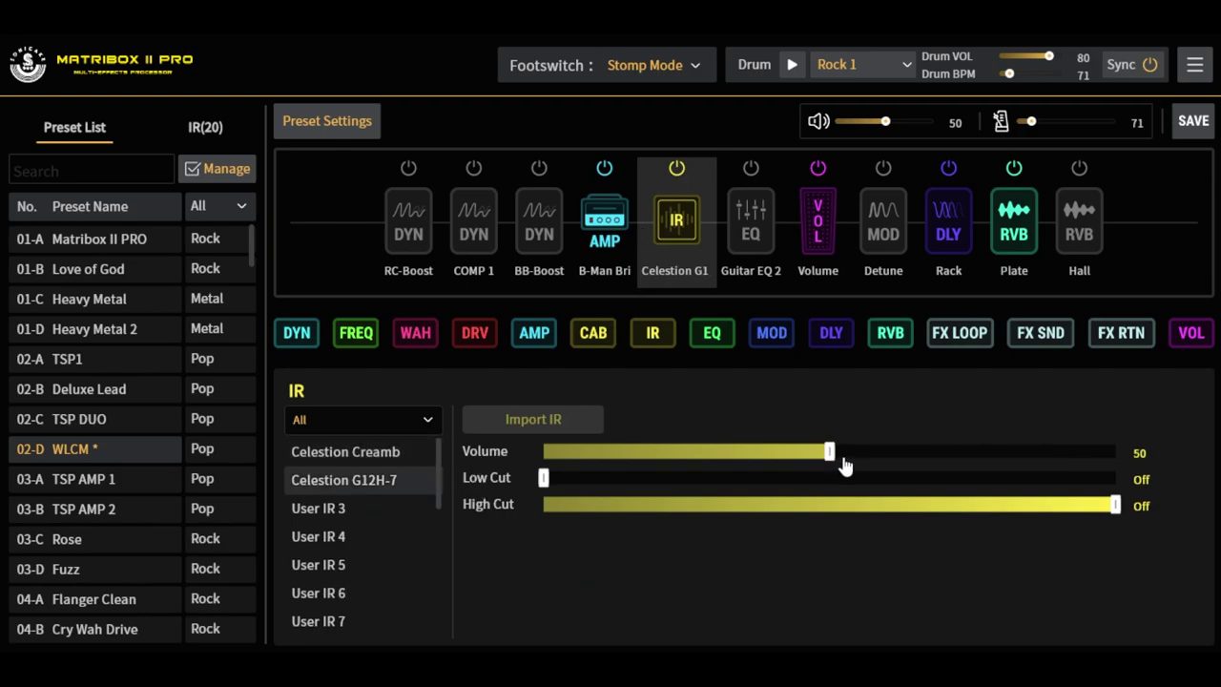
pyautogui.moveTo(831, 459)
pyautogui.mouseDown()
pyautogui.moveTo(1069, 498)
pyautogui.moveTo(1177, 493)
pyautogui.mouseUp()
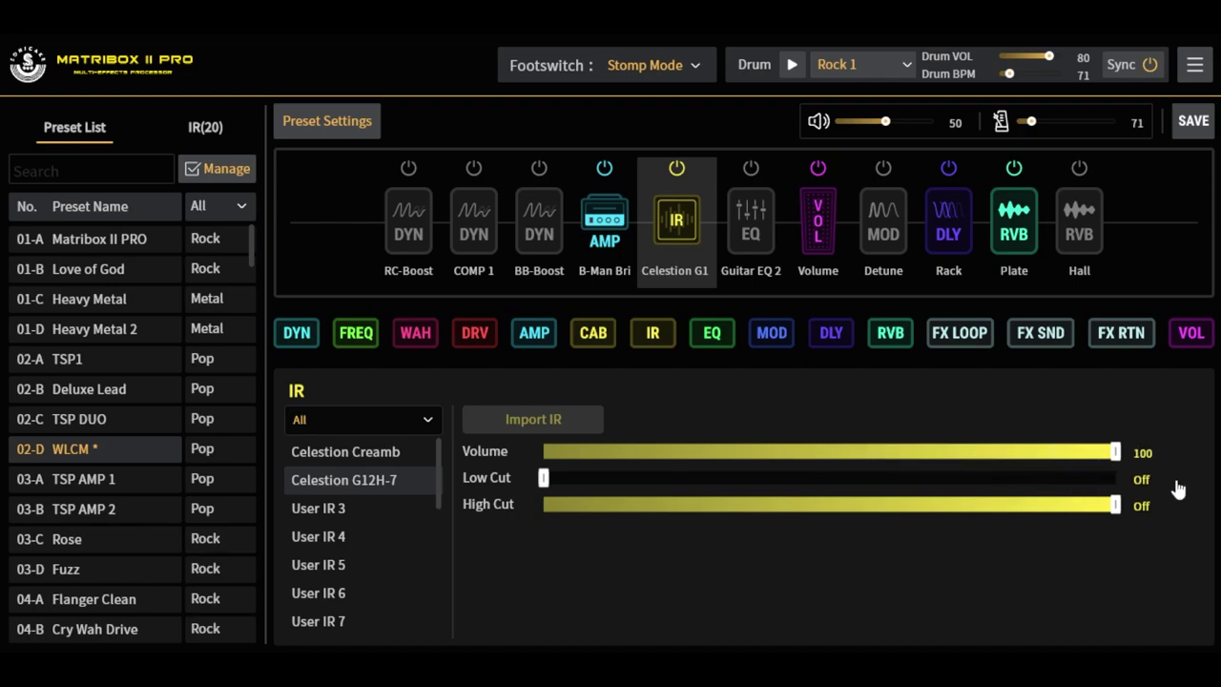
# Step: Set the amp to Halen 51 with Volume 70, Bass 41, Middle 40, Treble 65, Presence 59
pyautogui.click(615, 225)
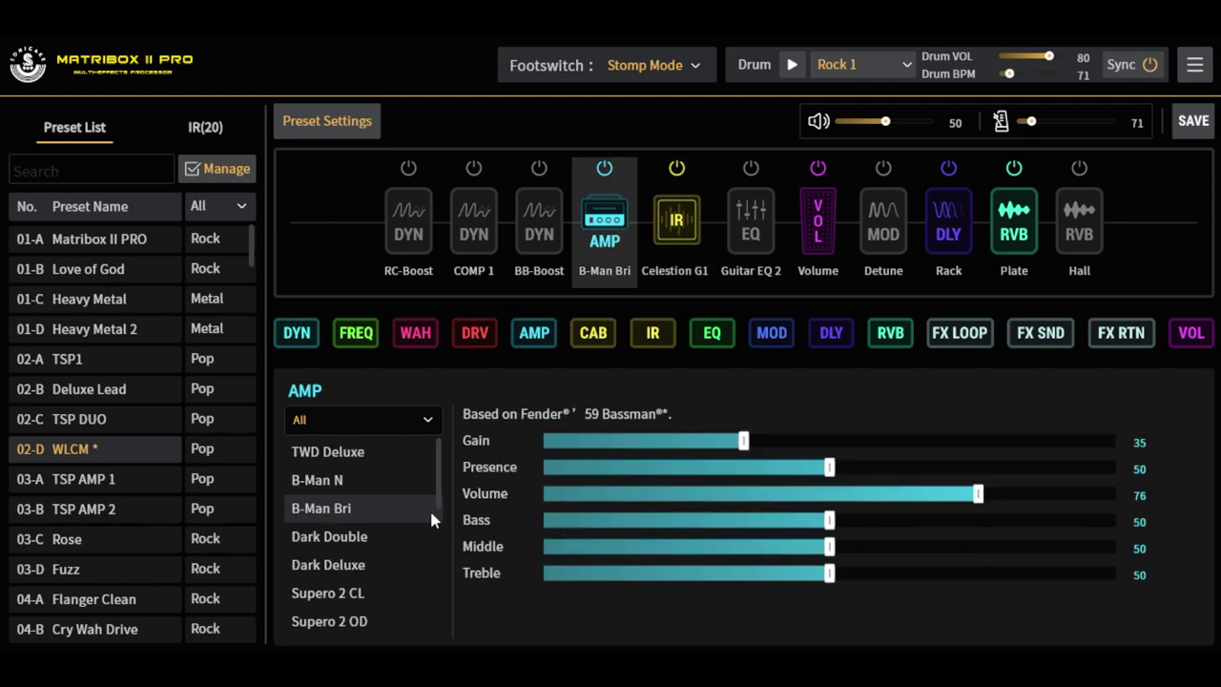
pyautogui.moveTo(433, 485); pyautogui.dragTo(433, 602)
pyautogui.click(358, 544)
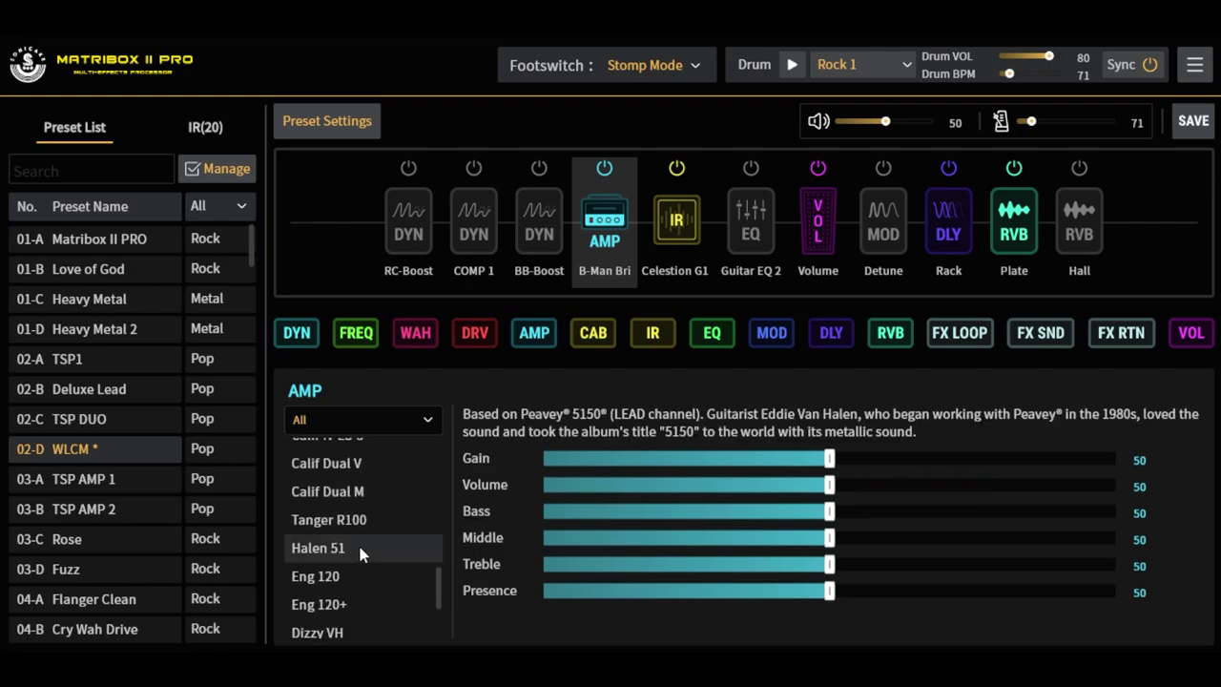
pyautogui.moveTo(832, 484)
pyautogui.mouseDown()
pyautogui.moveTo(929, 488)
pyautogui.moveTo(889, 492)
pyautogui.moveTo(935, 502)
pyautogui.moveTo(946, 490)
pyautogui.mouseUp()
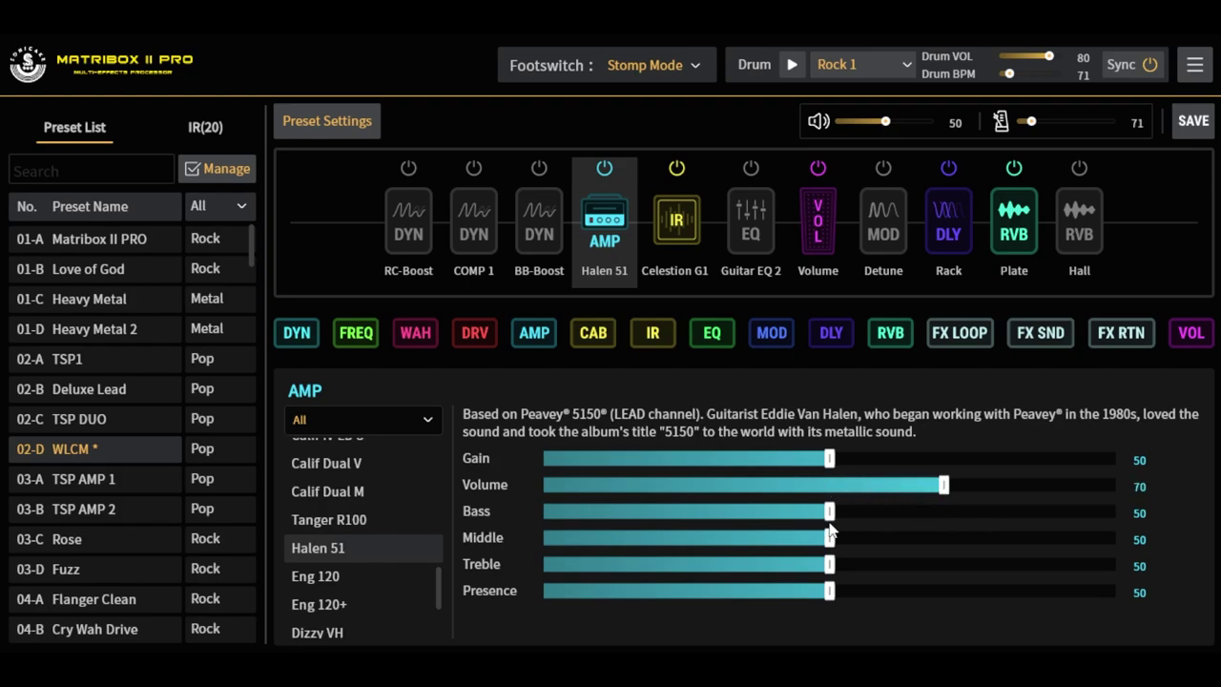
pyautogui.moveTo(828, 515)
pyautogui.mouseDown()
pyautogui.moveTo(777, 515)
pyautogui.moveTo(771, 538)
pyautogui.mouseUp()
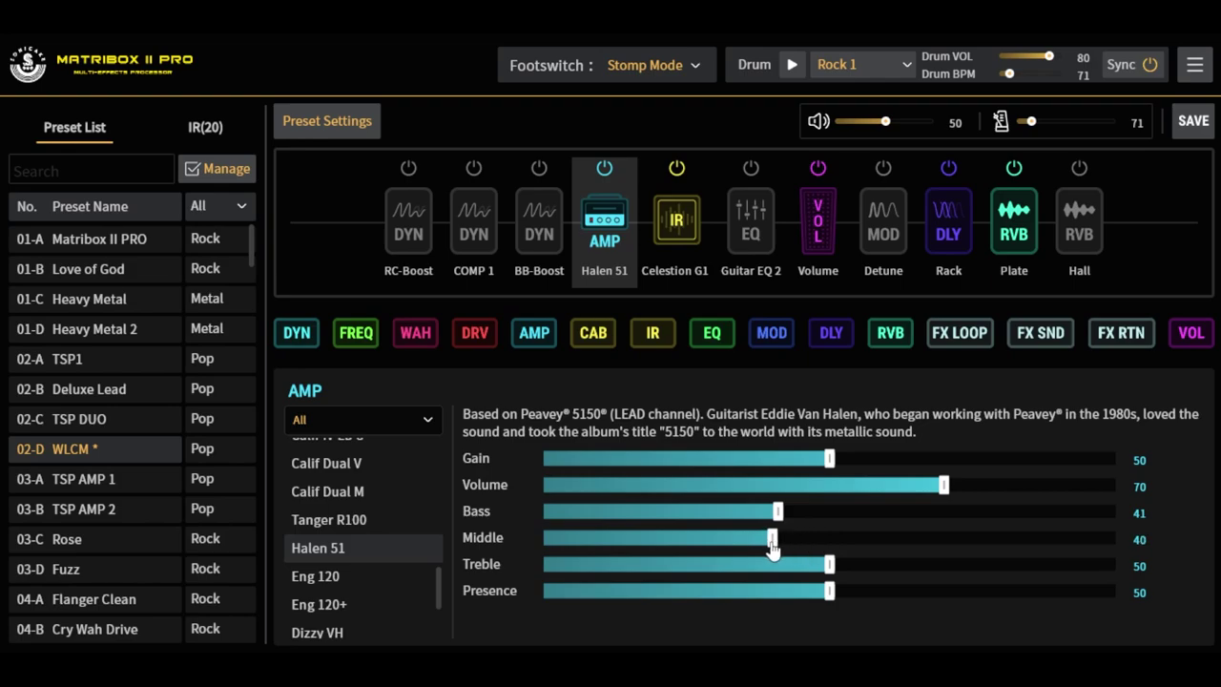
pyautogui.moveTo(829, 563); pyautogui.dragTo(916, 564)
pyautogui.moveTo(829, 591); pyautogui.dragTo(881, 591)
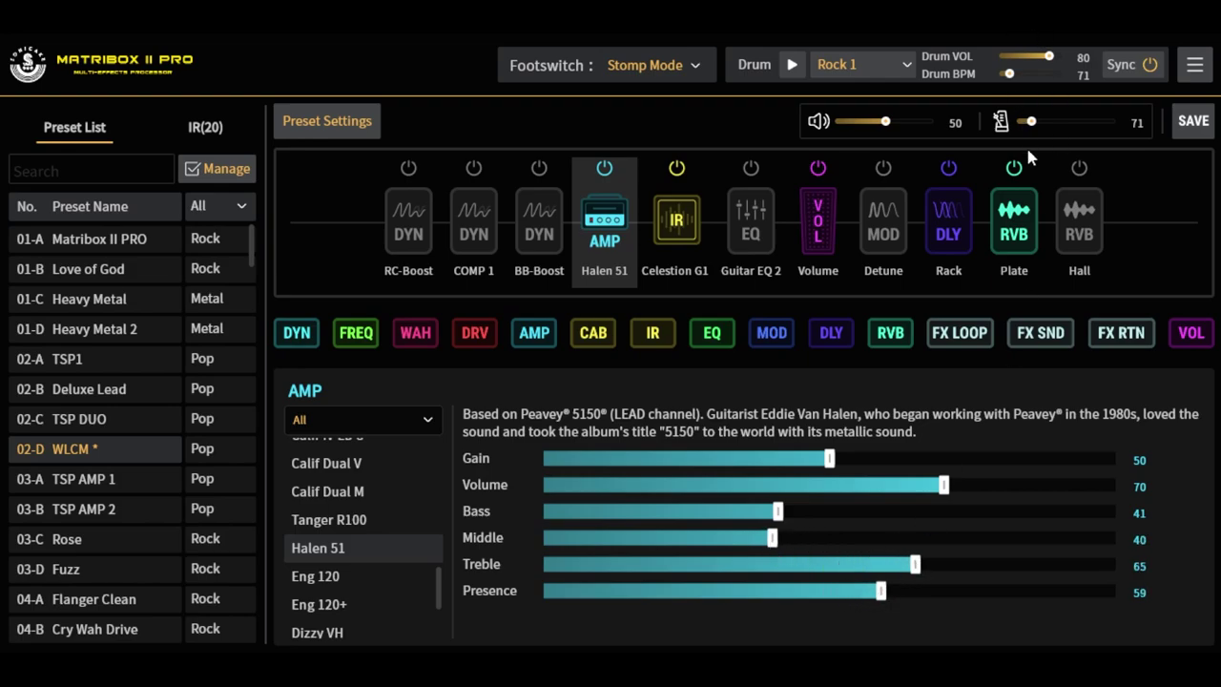
# Step: Turn off the Plate reverb and Rack delay, then switch to 02-C TSP DUO without saving
pyautogui.click(1015, 169)
pyautogui.click(950, 170)
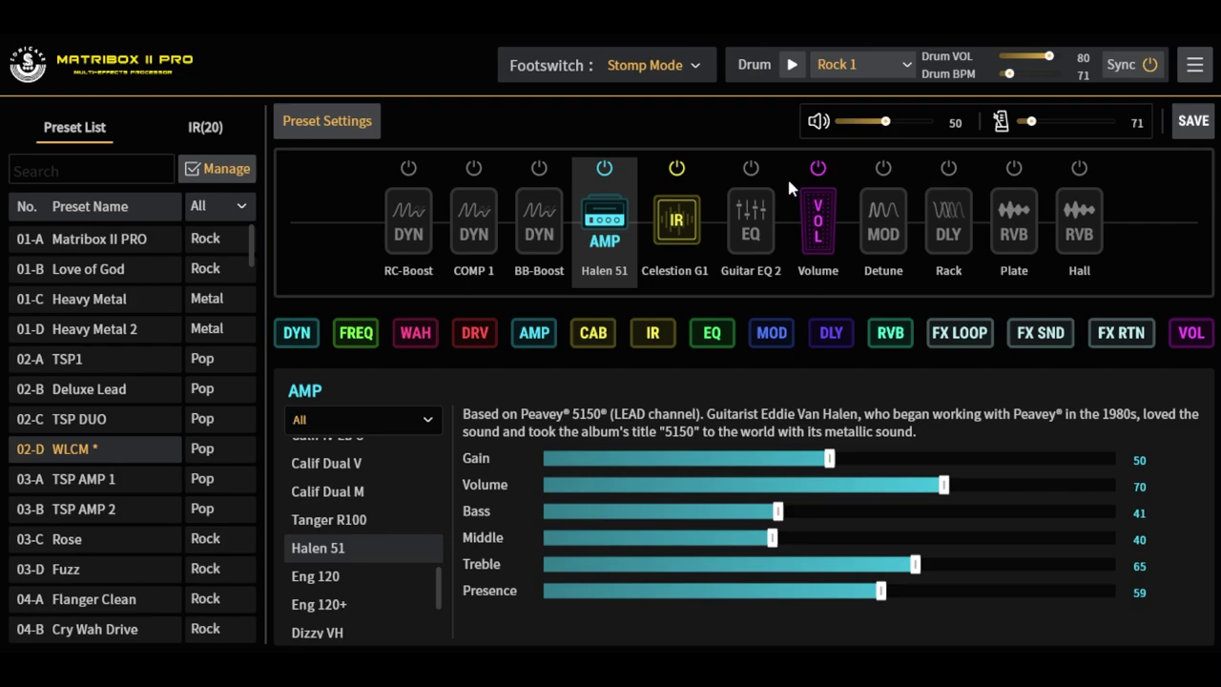
pyautogui.click(103, 420)
pyautogui.click(643, 391)
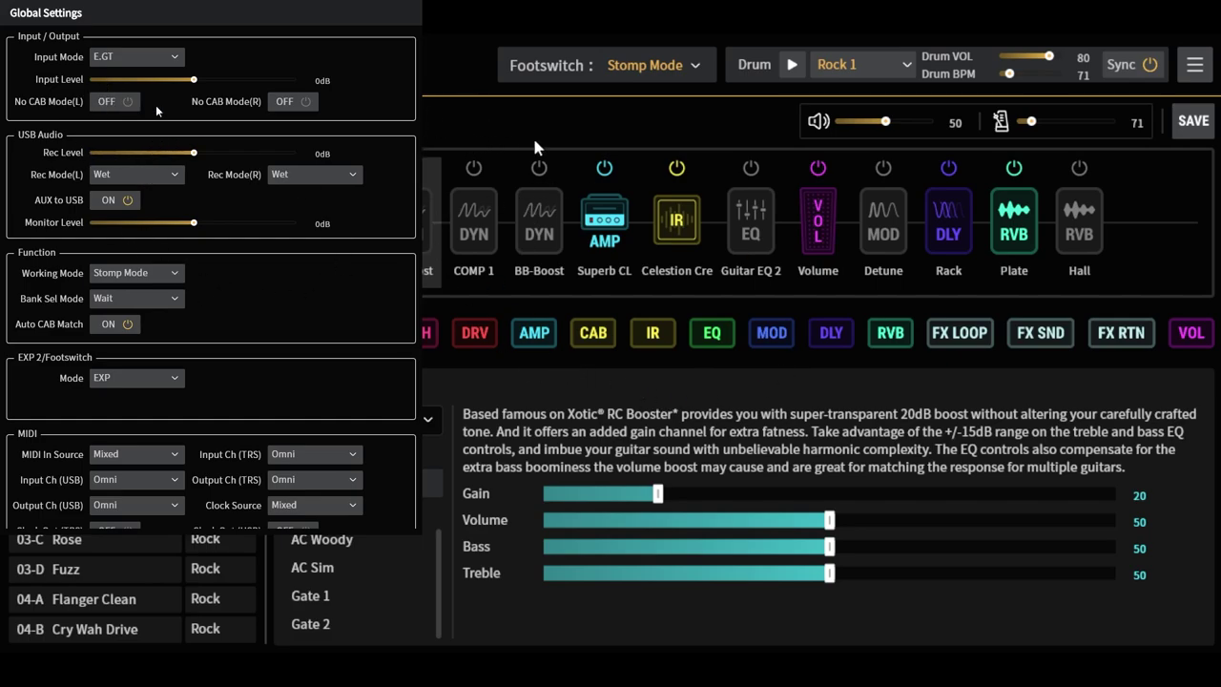
# Step: Toggle No CAB Mode on the left and right outputs, leaving both off
pyautogui.click(114, 103)
pyautogui.click(292, 103)
pyautogui.click(114, 103)
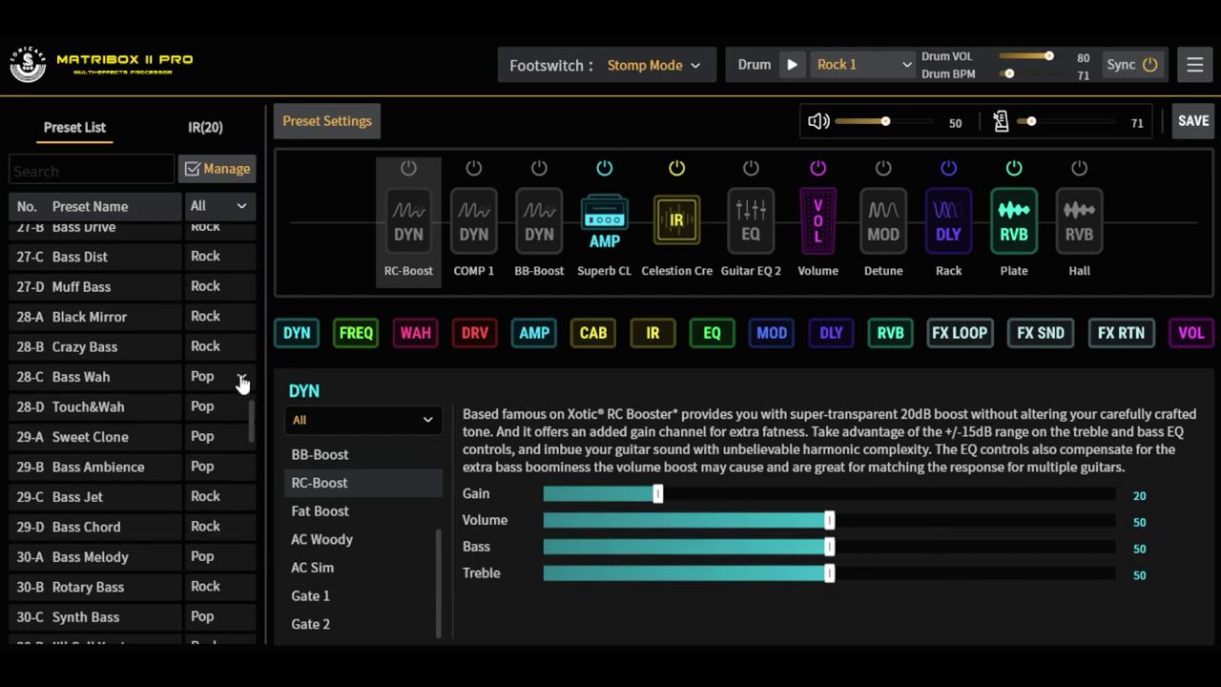
# Step: Load empty preset 31-A and add a TWD Deluxe amp, Prince 1x10 cab and several Warm delays
pyautogui.moveTo(253, 420)
pyautogui.mouseDown()
pyautogui.moveTo(255, 482)
pyautogui.moveTo(255, 432)
pyautogui.mouseUp()
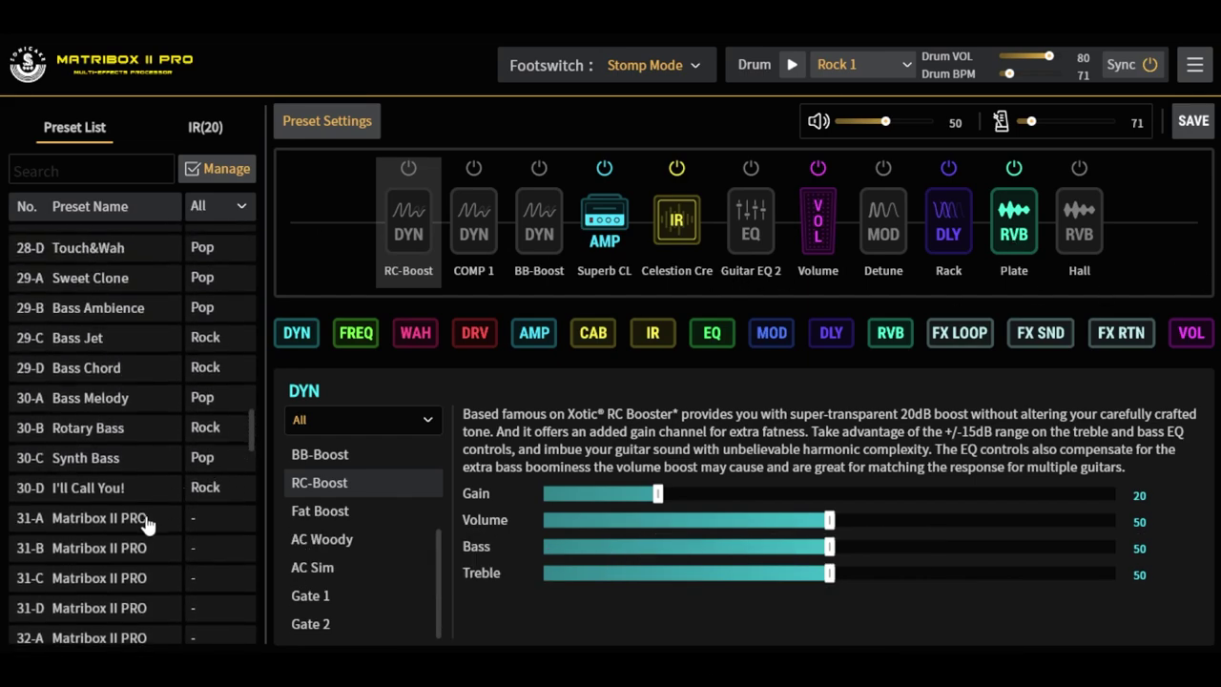
pyautogui.click(146, 518)
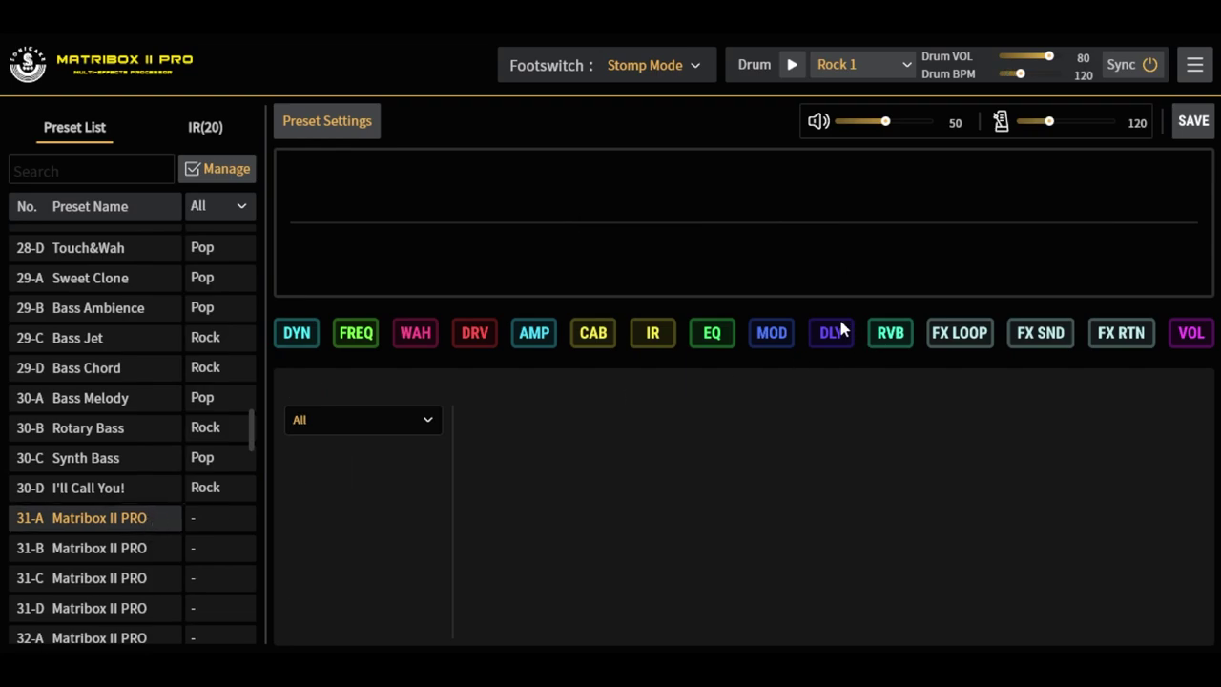
pyautogui.moveTo(549, 345)
pyautogui.mouseDown()
pyautogui.moveTo(532, 347)
pyautogui.moveTo(558, 241)
pyautogui.mouseUp()
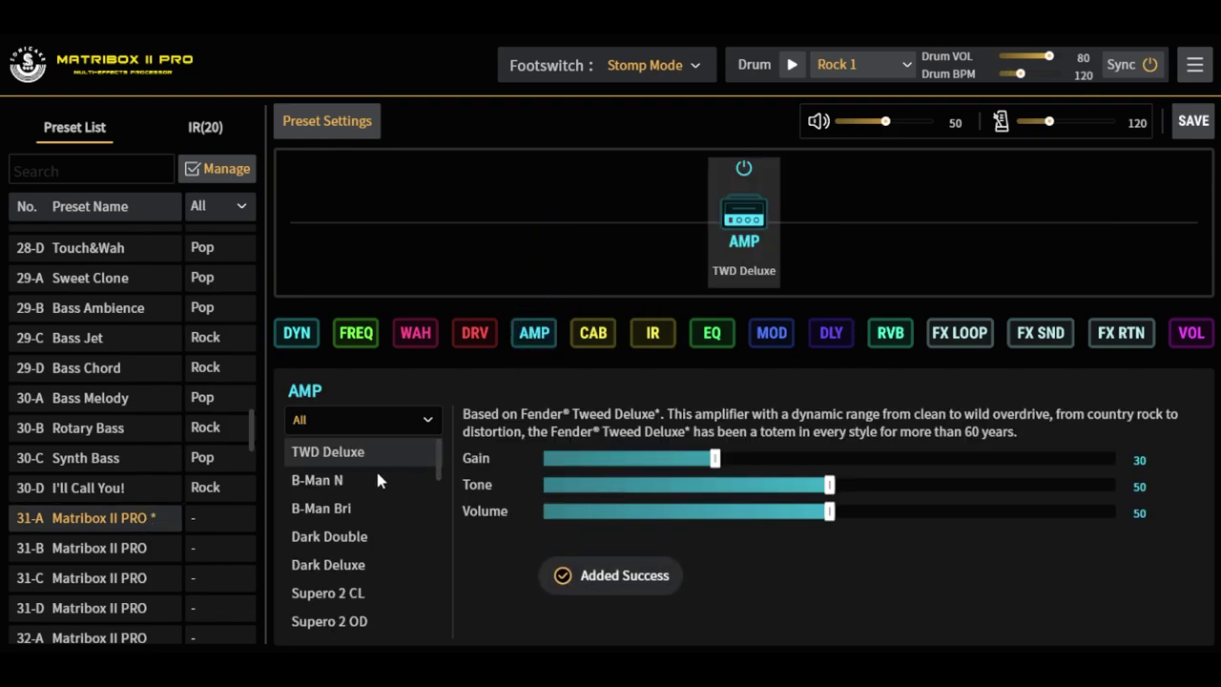
pyautogui.moveTo(584, 337)
pyautogui.mouseDown()
pyautogui.moveTo(826, 239)
pyautogui.moveTo(815, 232)
pyautogui.mouseUp()
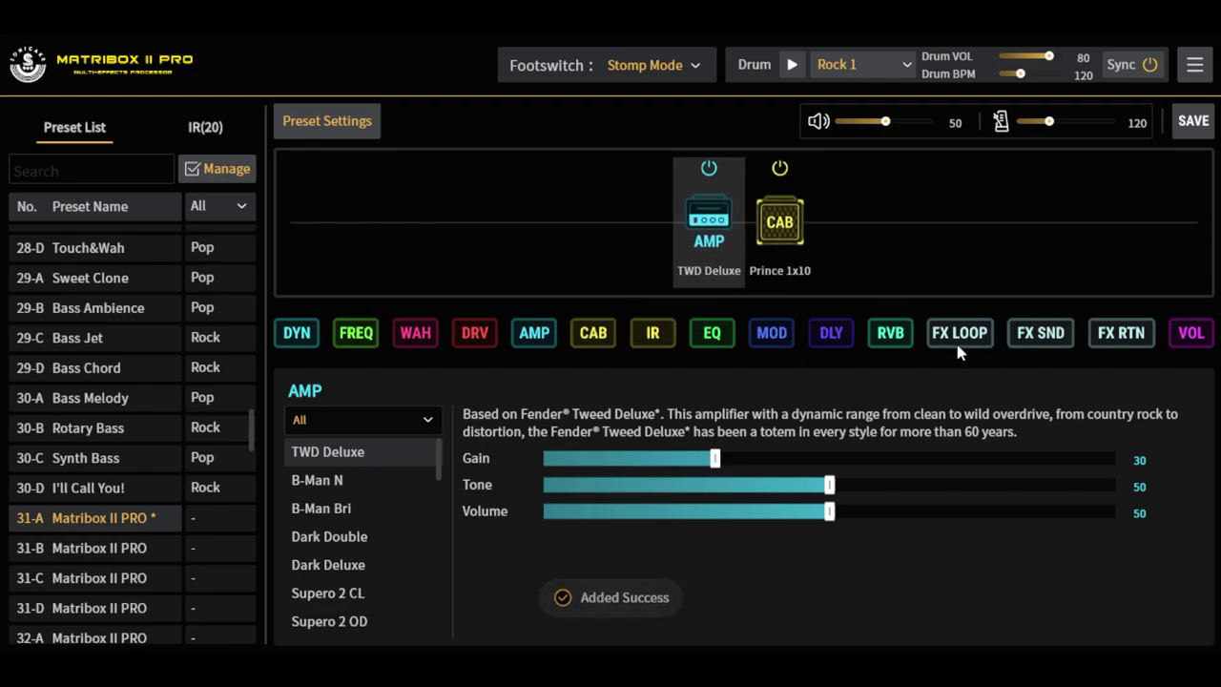
pyautogui.moveTo(831, 333)
pyautogui.mouseDown()
pyautogui.moveTo(830, 286)
pyautogui.moveTo(863, 222)
pyautogui.mouseUp()
pyautogui.moveTo(831, 333)
pyautogui.mouseDown()
pyautogui.moveTo(883, 253)
pyautogui.moveTo(915, 248)
pyautogui.moveTo(906, 234)
pyautogui.moveTo(983, 234)
pyautogui.moveTo(977, 218)
pyautogui.moveTo(954, 229)
pyautogui.moveTo(1034, 202)
pyautogui.moveTo(1026, 210)
pyautogui.mouseUp()
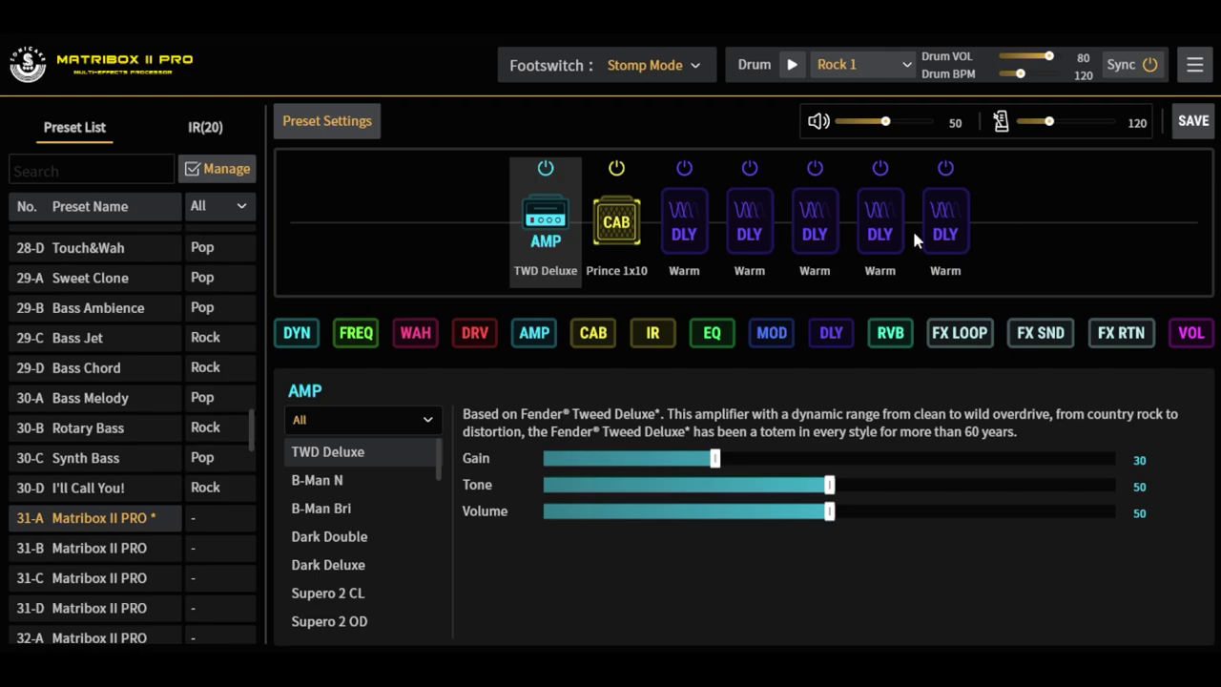
# Step: Delete the surplus delay blocks so one Warm delay follows the Prince 1x10 cab
pyautogui.rightClick(949, 210)
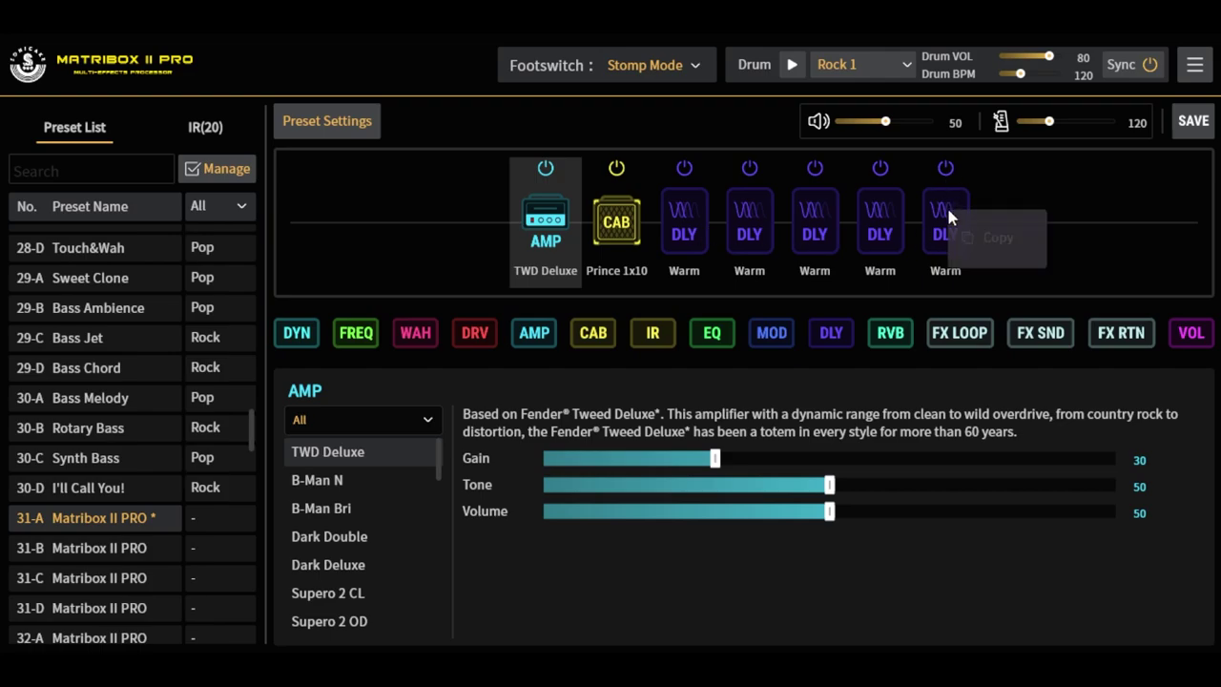
pyautogui.click(989, 308)
pyautogui.rightClick(922, 218)
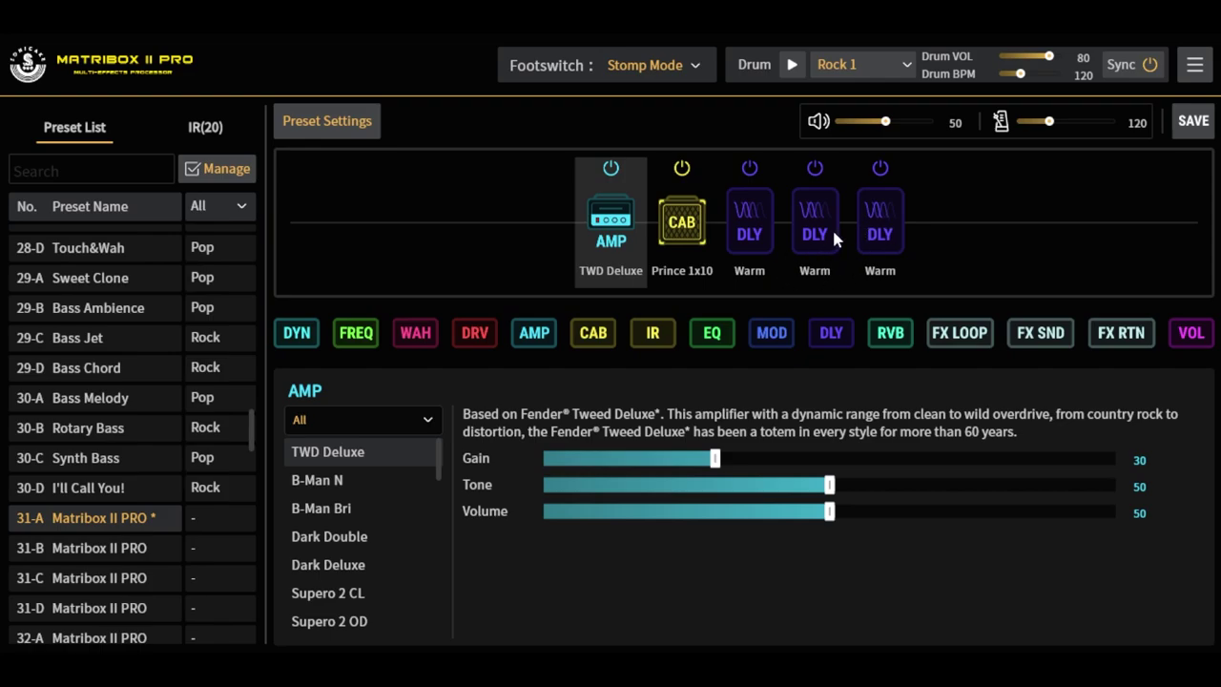
pyautogui.rightClick(878, 217)
pyautogui.click(915, 330)
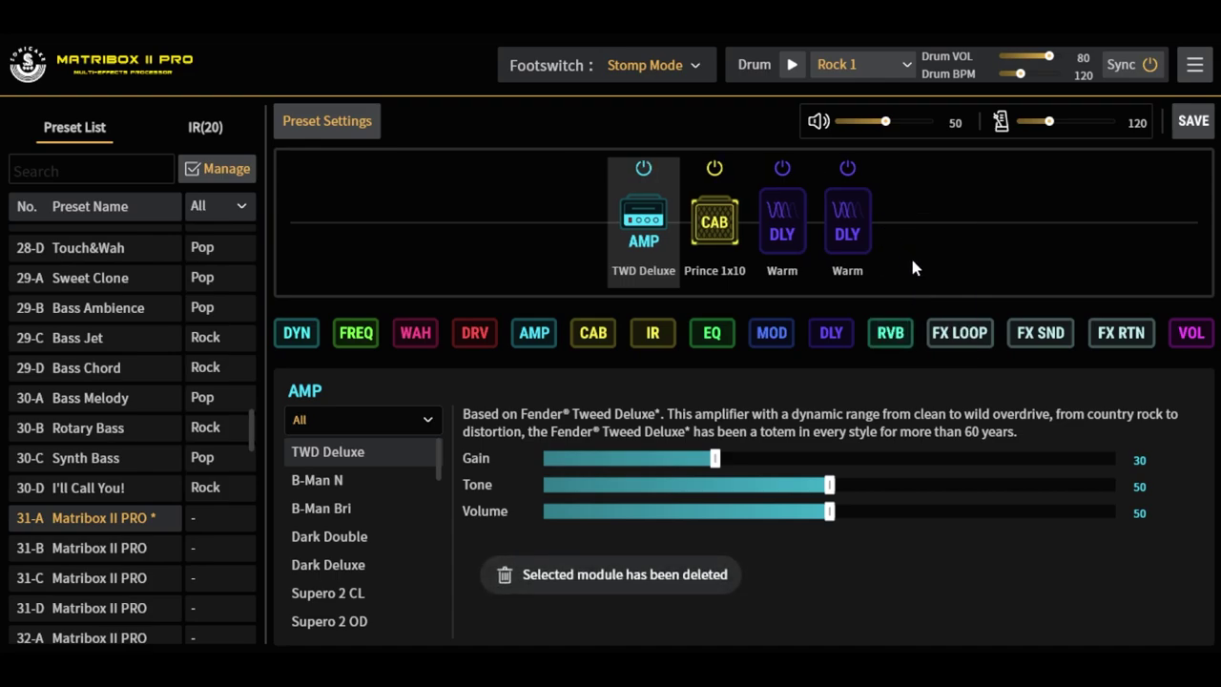
pyautogui.rightClick(832, 217)
pyautogui.click(866, 340)
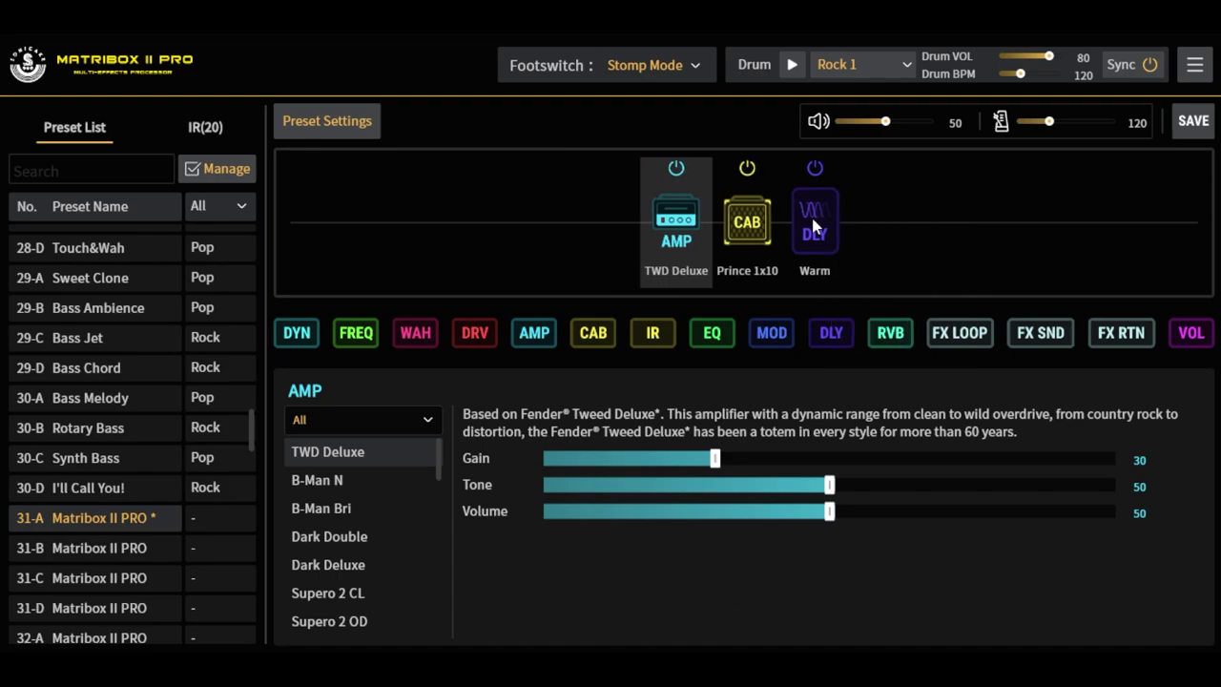
pyautogui.moveTo(440, 468); pyautogui.dragTo(441, 497)
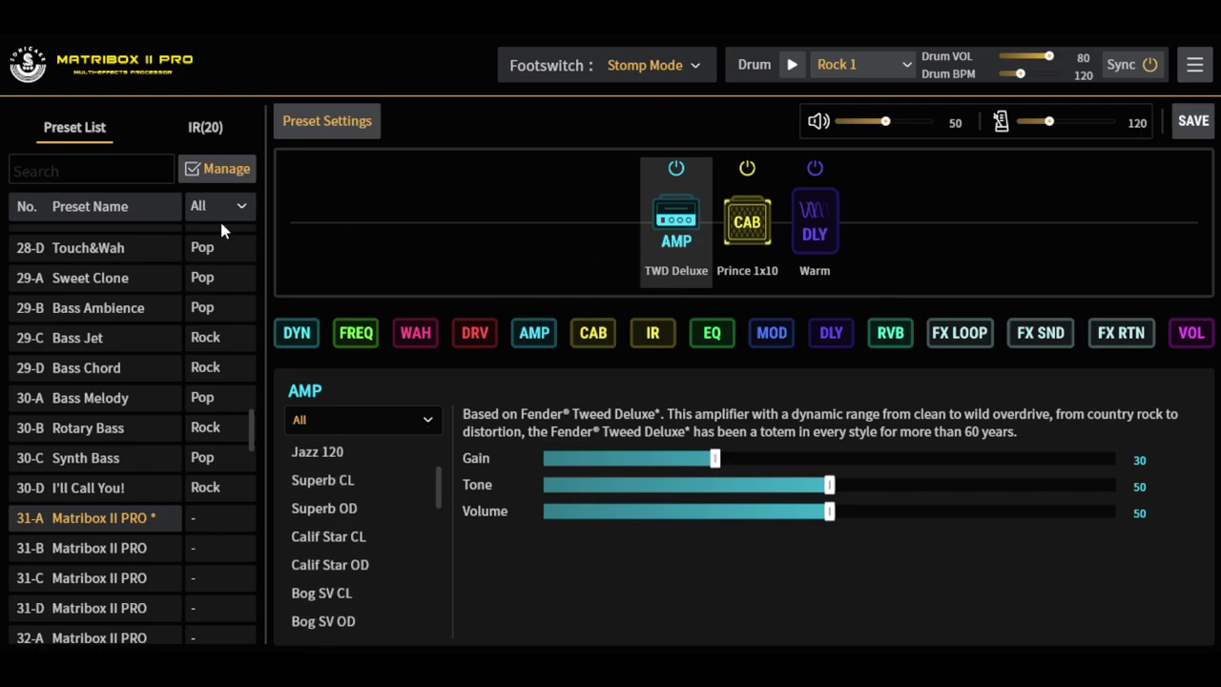
pyautogui.moveTo(255, 425); pyautogui.dragTo(275, 234)
# Step: Discard the 31-A edits, step through 02-A TSP1 and 02-B Deluxe Lead, and load 02-D WLCM
pyautogui.click(108, 359)
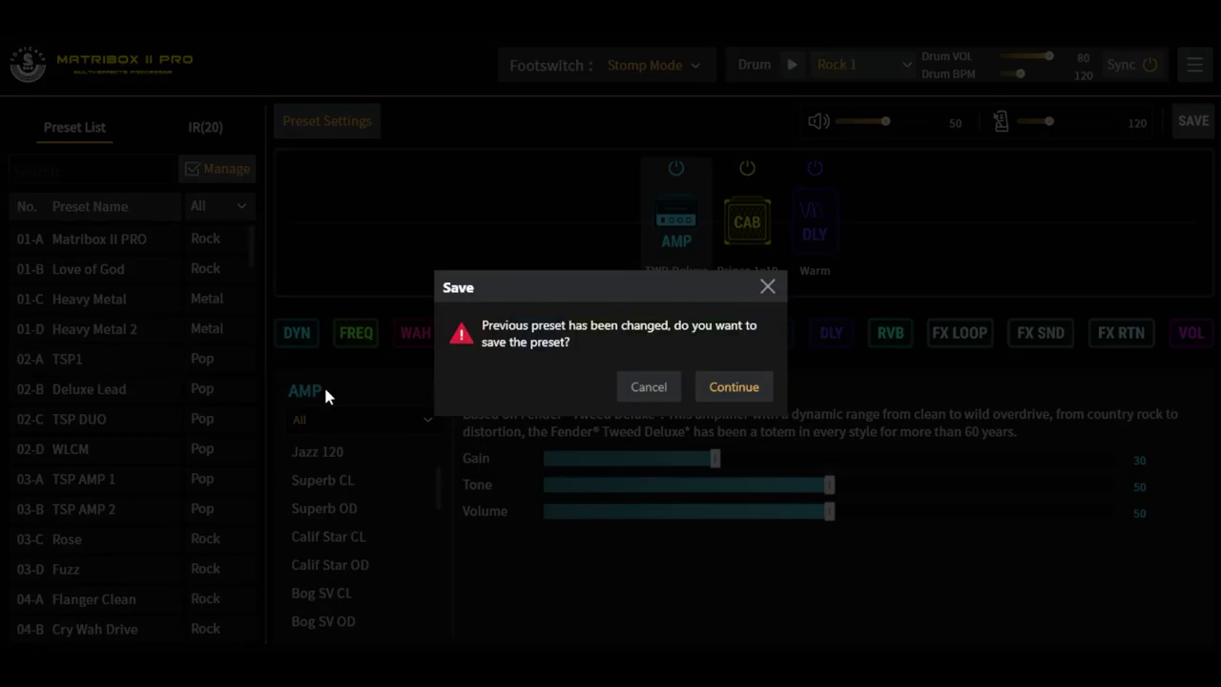
pyautogui.click(646, 386)
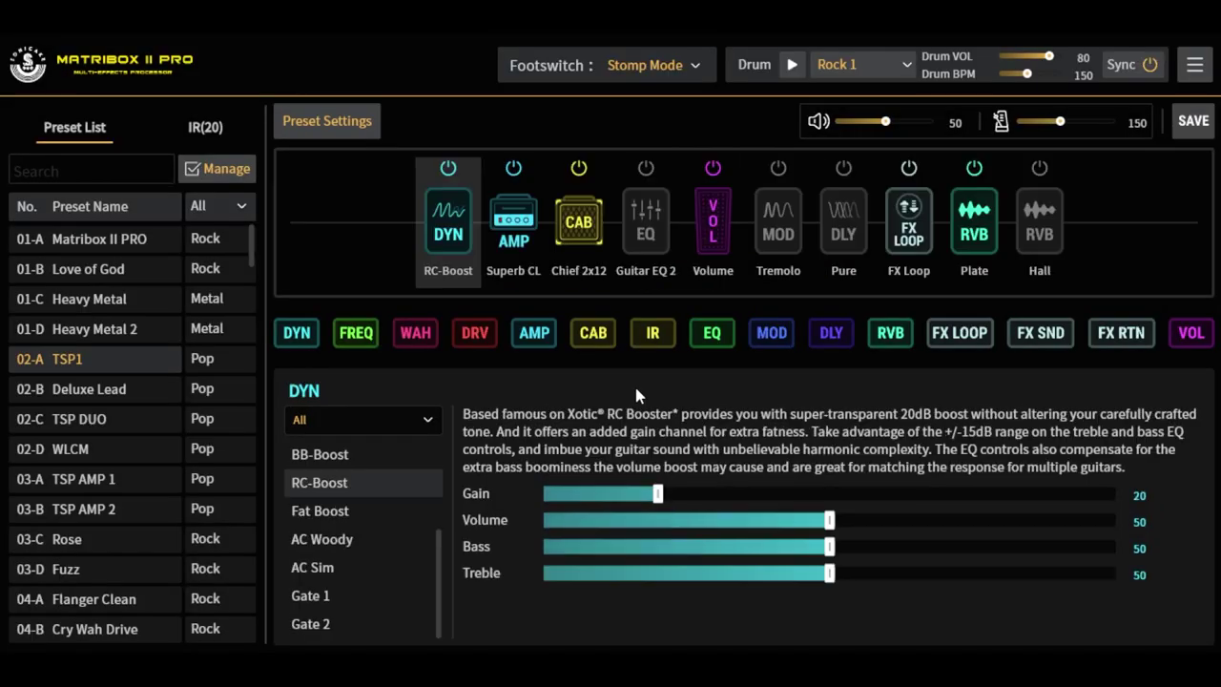
pyautogui.click(120, 389)
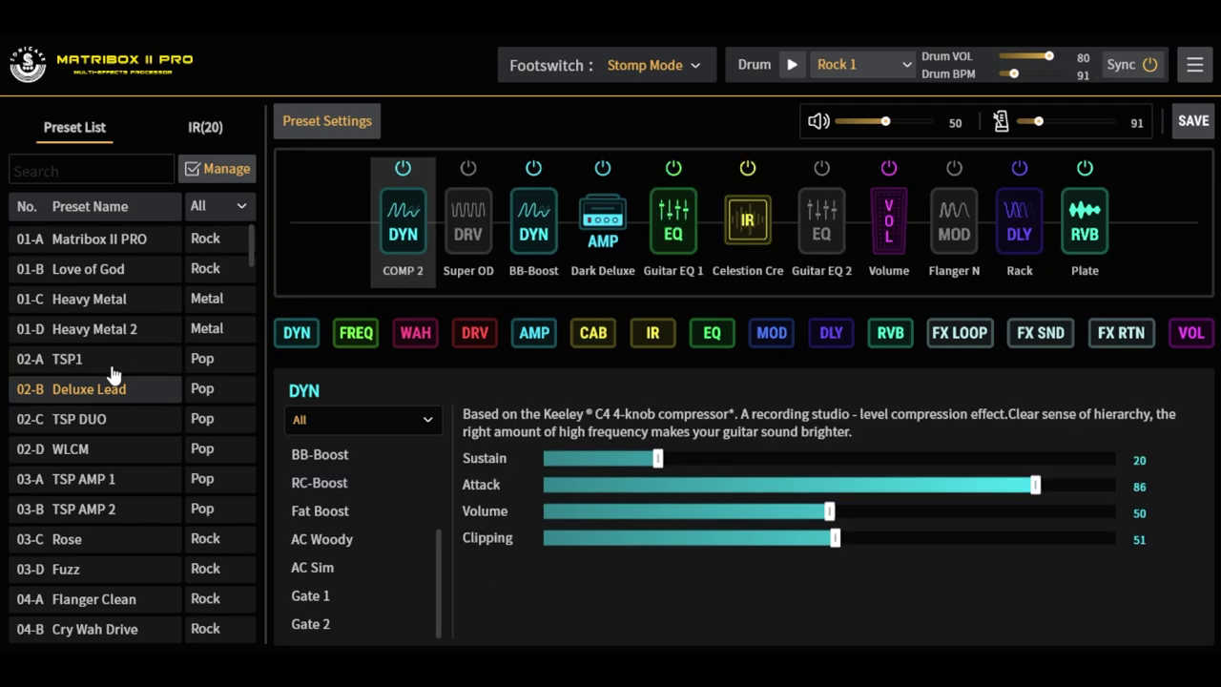
pyautogui.click(76, 448)
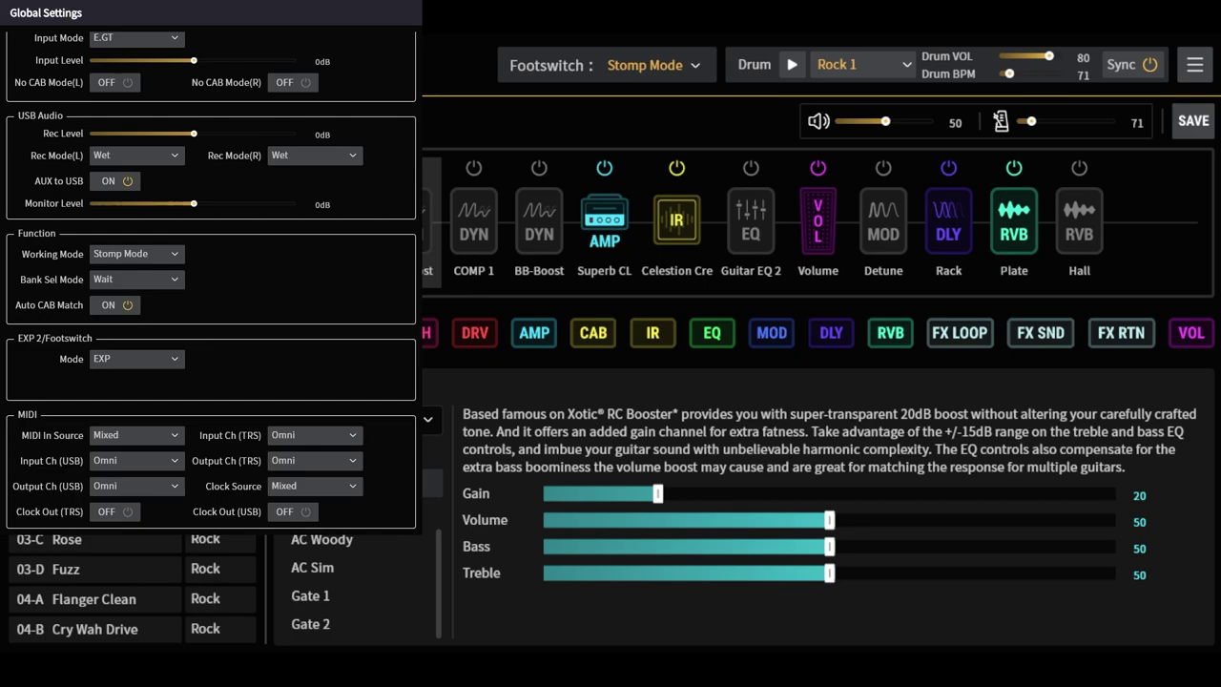
# Step: Show the Celestion Cre IR block's settings
pyautogui.click(677, 224)
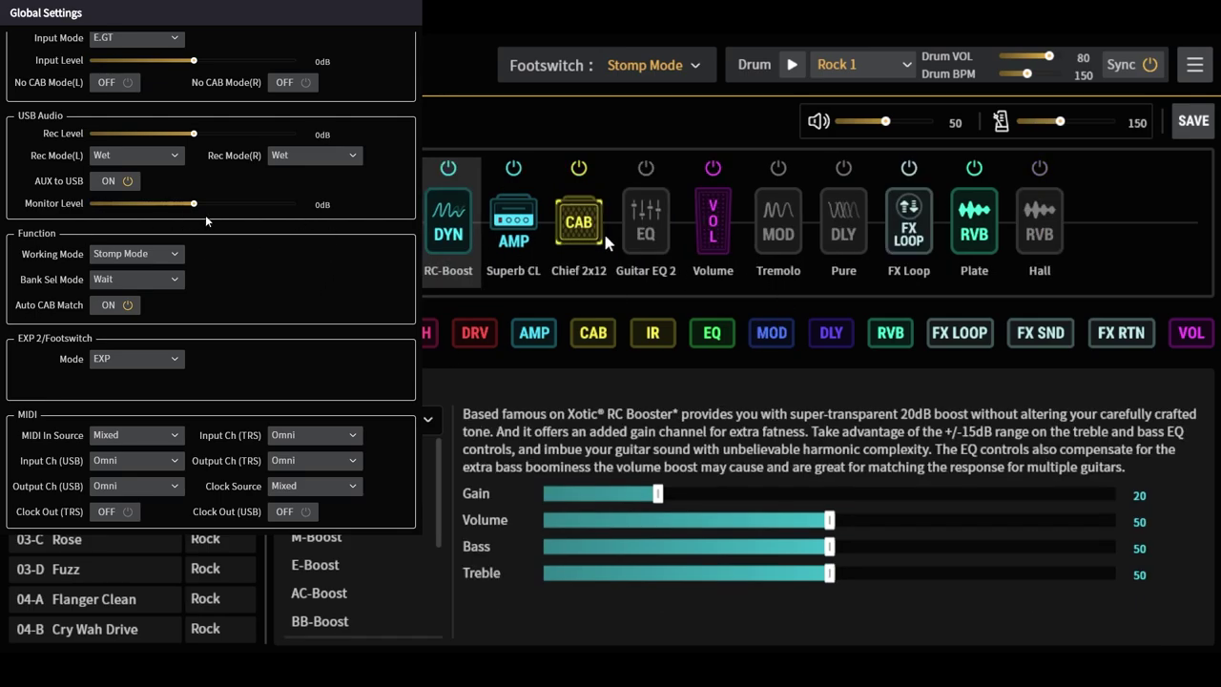
# Step: View the Chief 2x12 cab settings, then the Celestion Cre IR at Volume 90 with Low/High Cut off
pyautogui.click(579, 234)
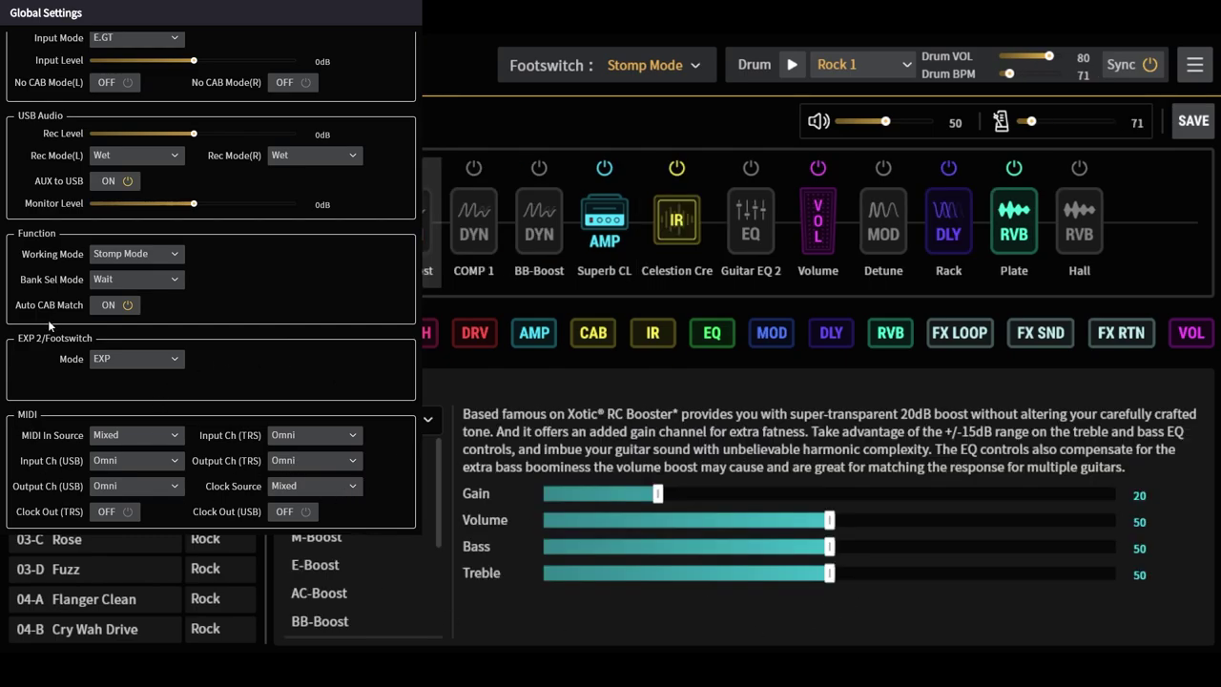
pyautogui.click(683, 236)
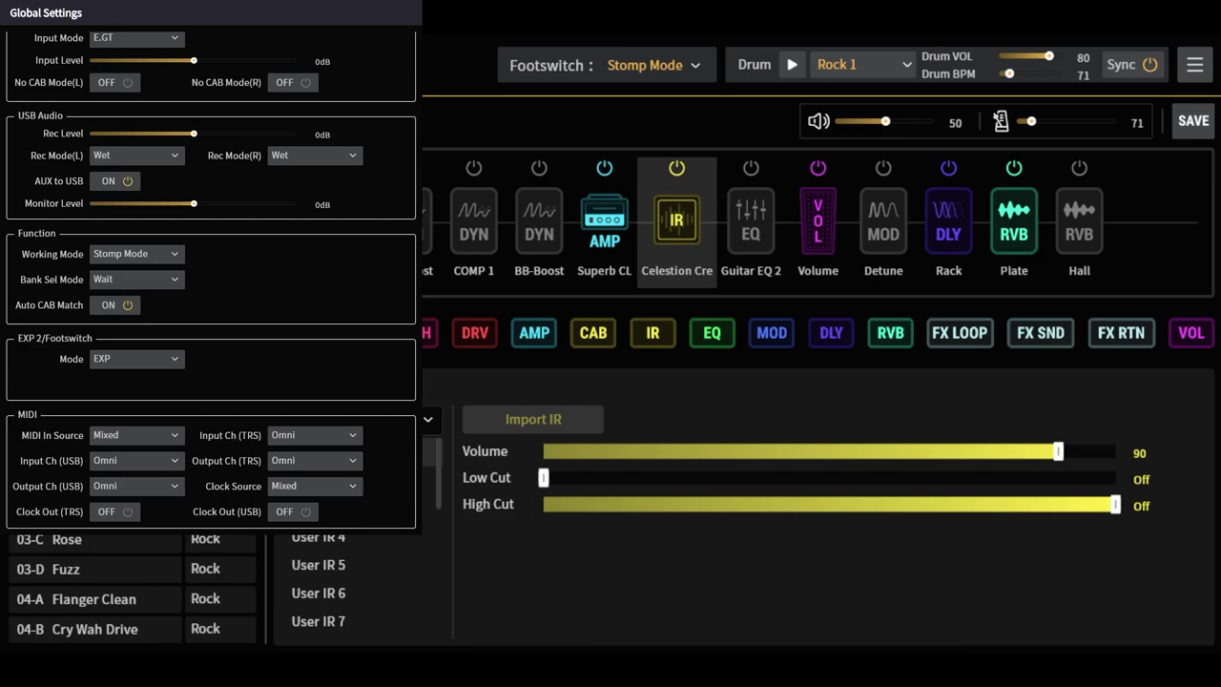
# Step: Change the Rack delay model to Tube, passing through 999 Echo
pyautogui.click(942, 236)
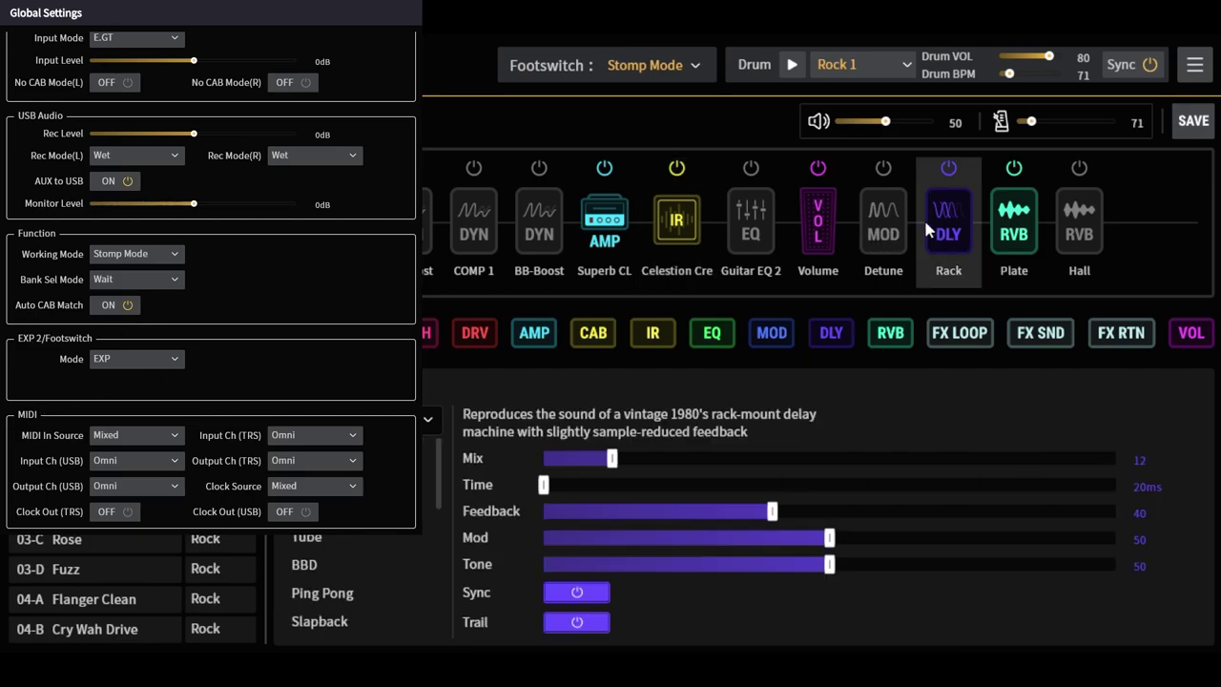
pyautogui.scroll(-3, 444, 505)
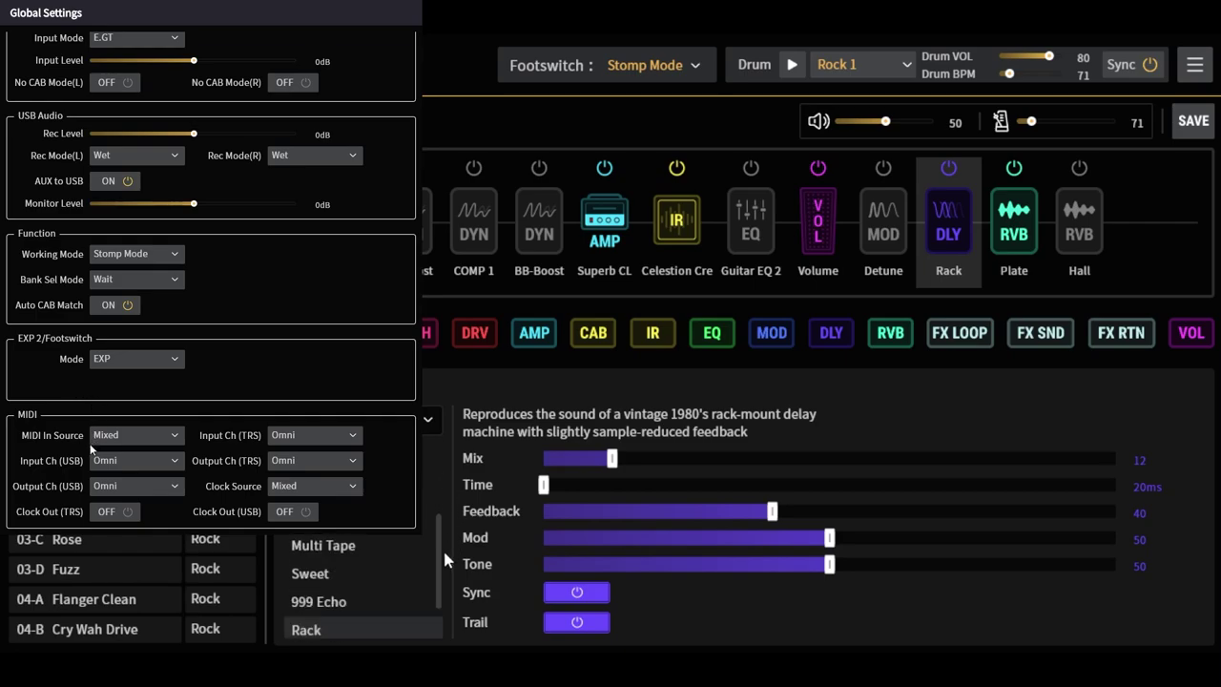
pyautogui.scroll(3, 441, 563)
pyautogui.scroll(-5, 443, 559)
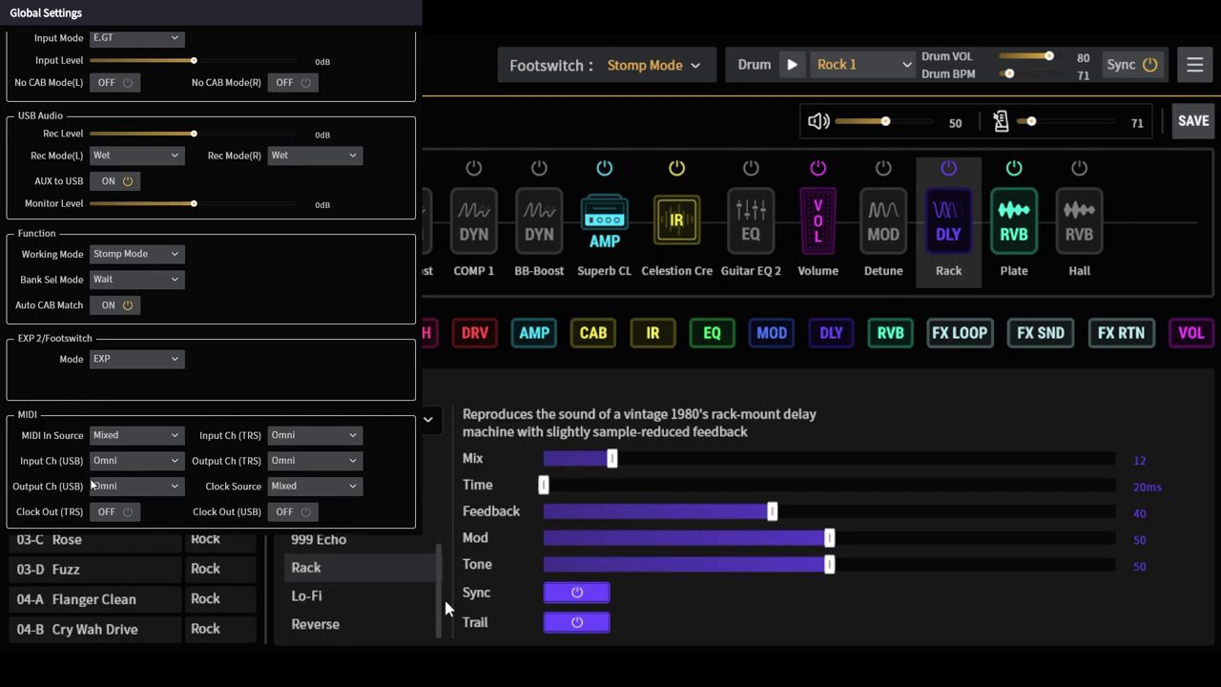
pyautogui.scroll(5, 441, 557)
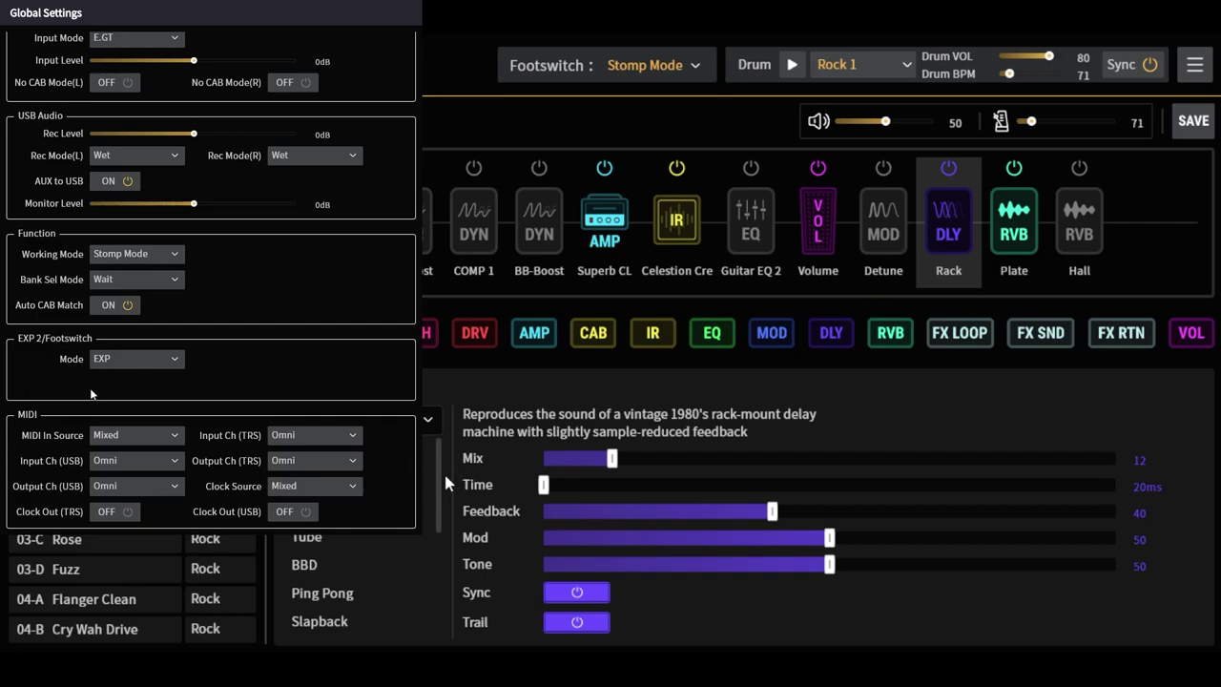
pyautogui.scroll(-5, 440, 481)
pyautogui.click(347, 602)
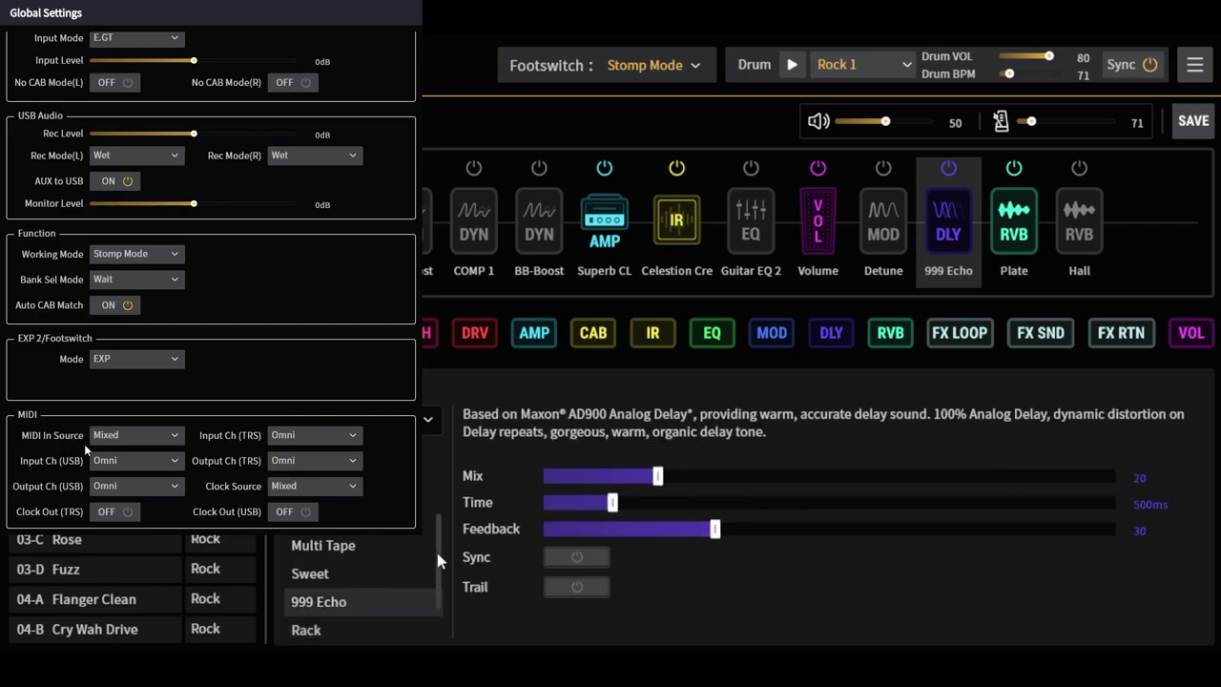
pyautogui.moveTo(436, 552)
pyautogui.mouseDown()
pyautogui.moveTo(451, 474)
pyautogui.moveTo(436, 500)
pyautogui.moveTo(438, 556)
pyautogui.moveTo(434, 545)
pyautogui.mouseUp()
pyautogui.click(364, 540)
# Step: Sync the Tube delay's time to tempo at 1/4
pyautogui.scroll(5, 434, 546)
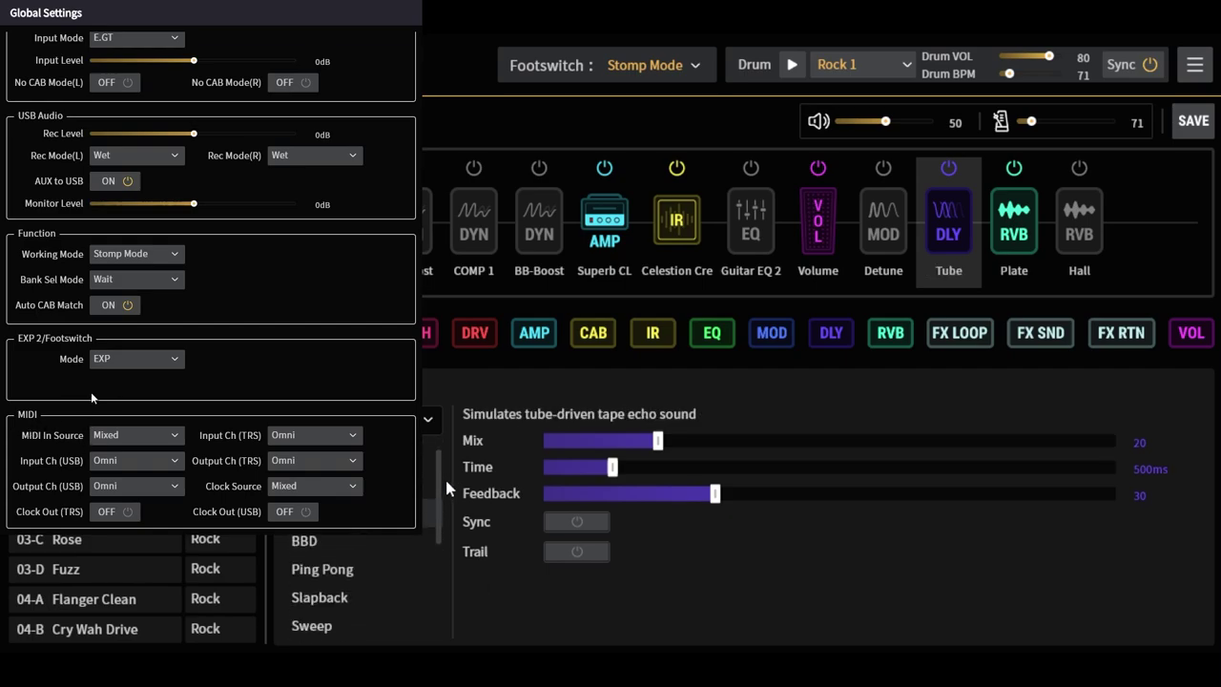
pyautogui.click(565, 522)
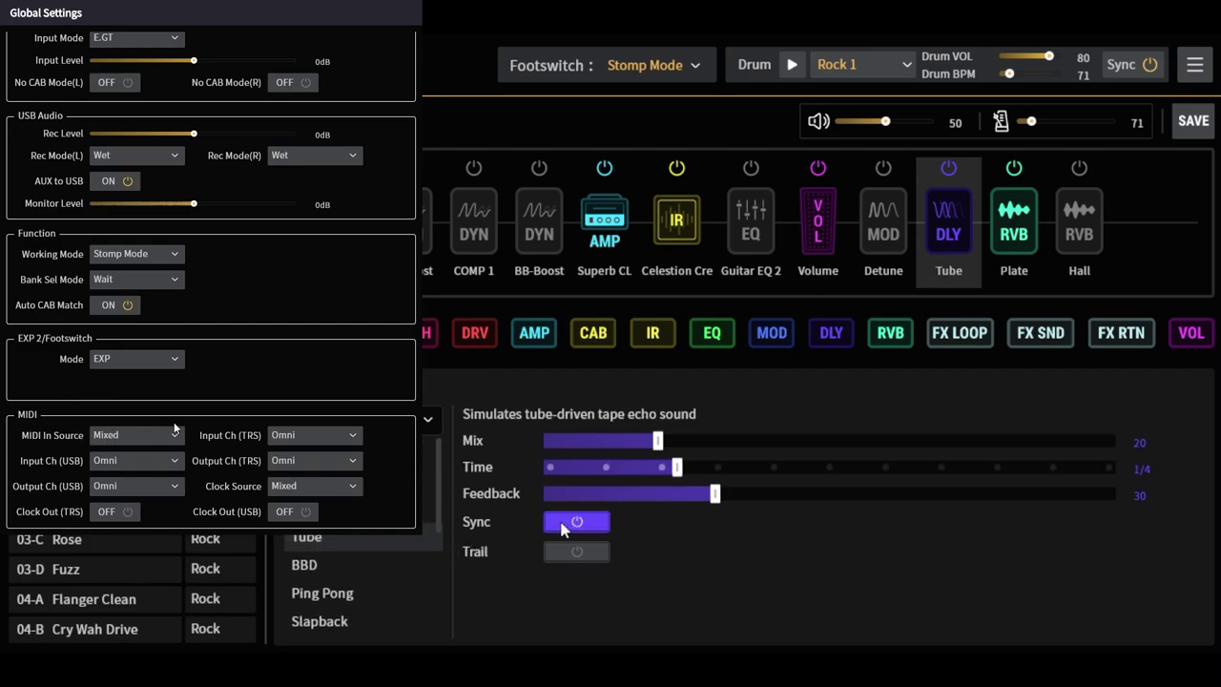
pyautogui.click(572, 554)
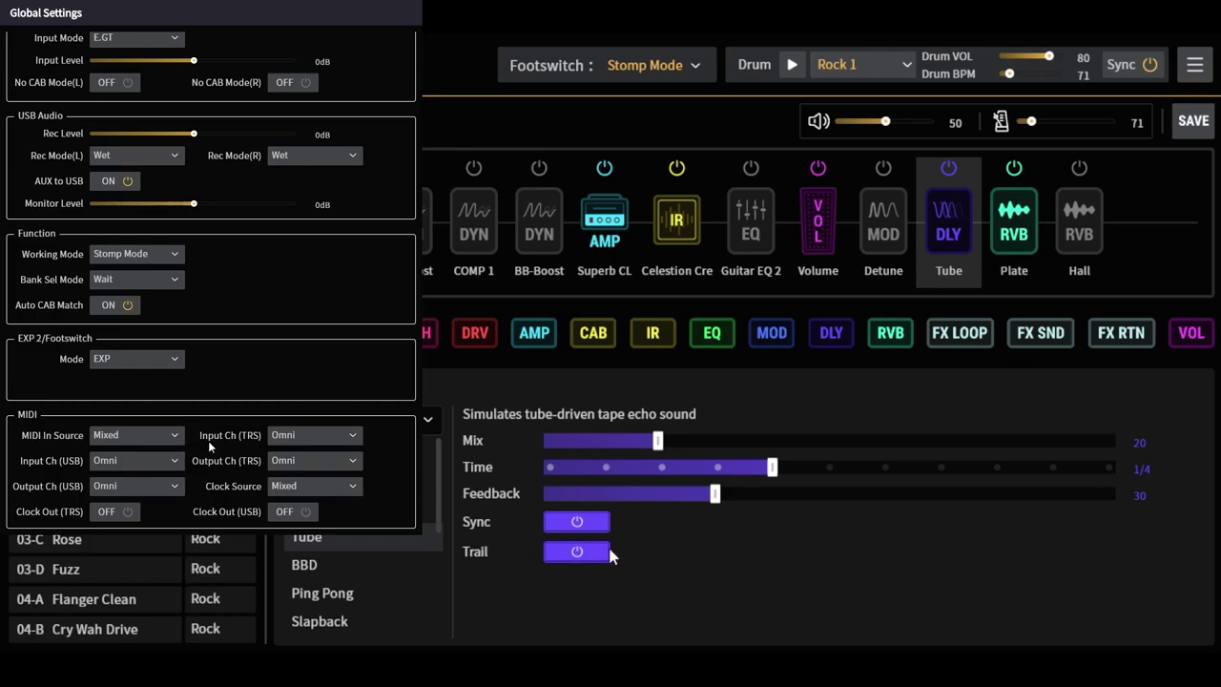
# Step: Turn delay sync off and change the Plate reverb model to Sky via Shimmer
pyautogui.click(578, 529)
pyautogui.click(1014, 219)
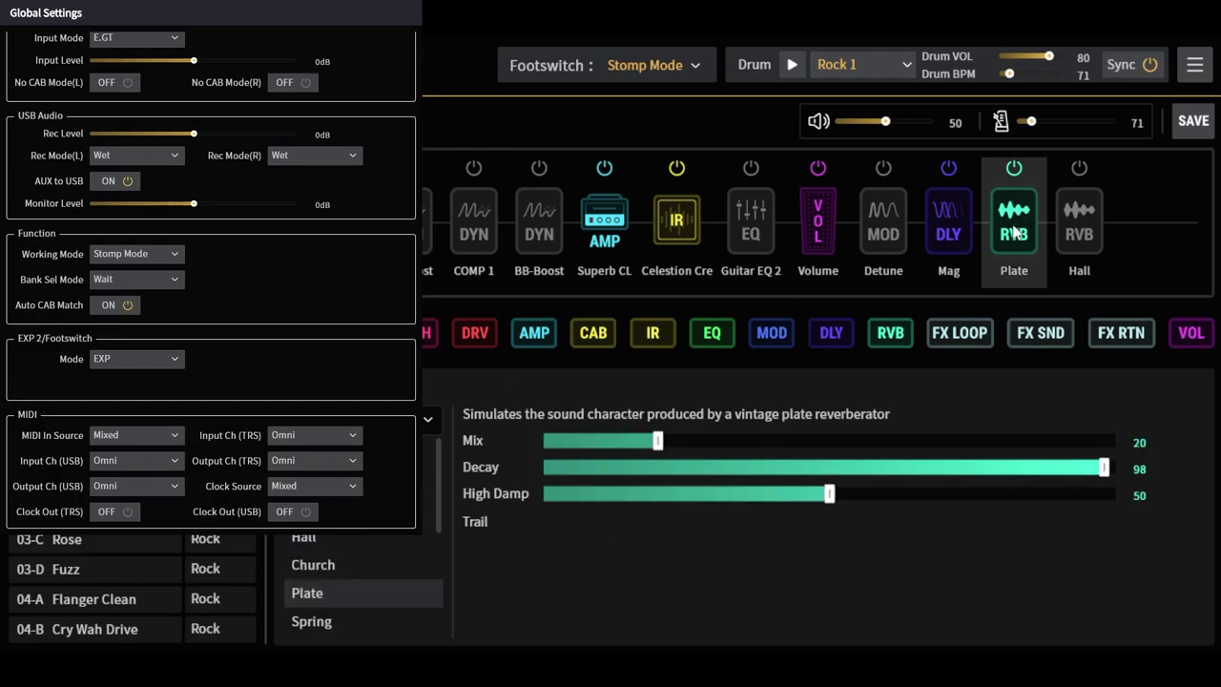
pyautogui.scroll(-3, 433, 475)
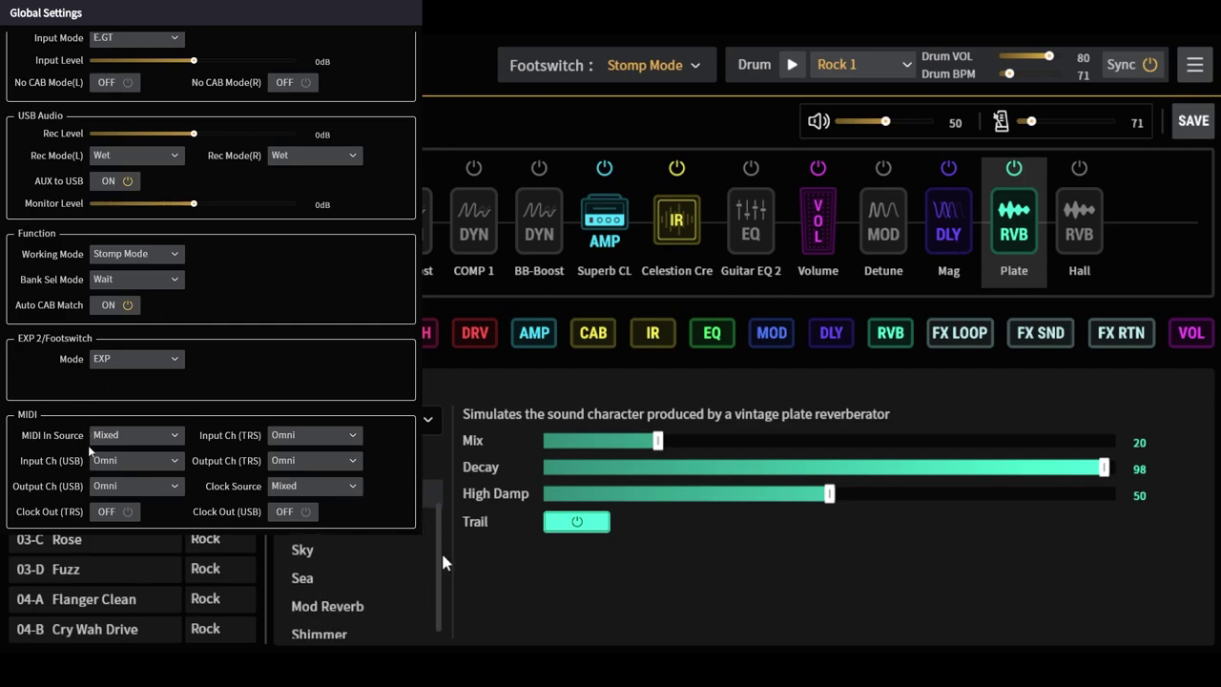
pyautogui.click(358, 622)
pyautogui.click(342, 543)
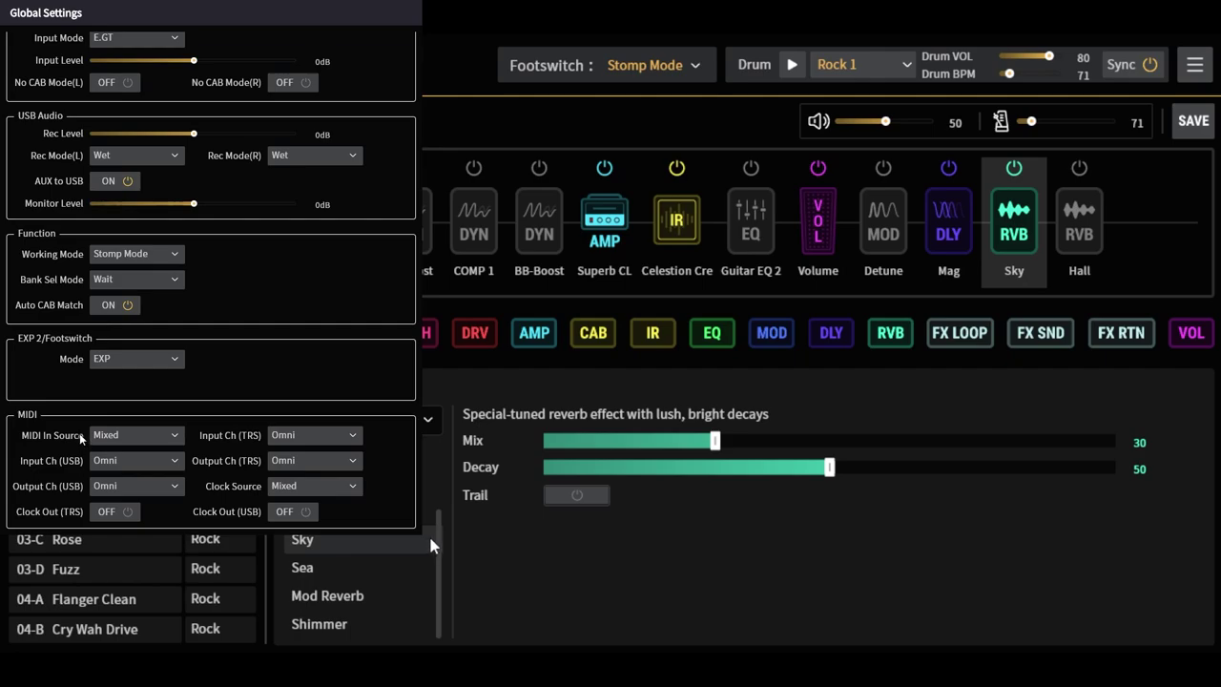
# Step: Show the Mag delay's settings: Mix 20, Time 500ms, Feedback 50, unsynced
pyautogui.scroll(3, 439, 550)
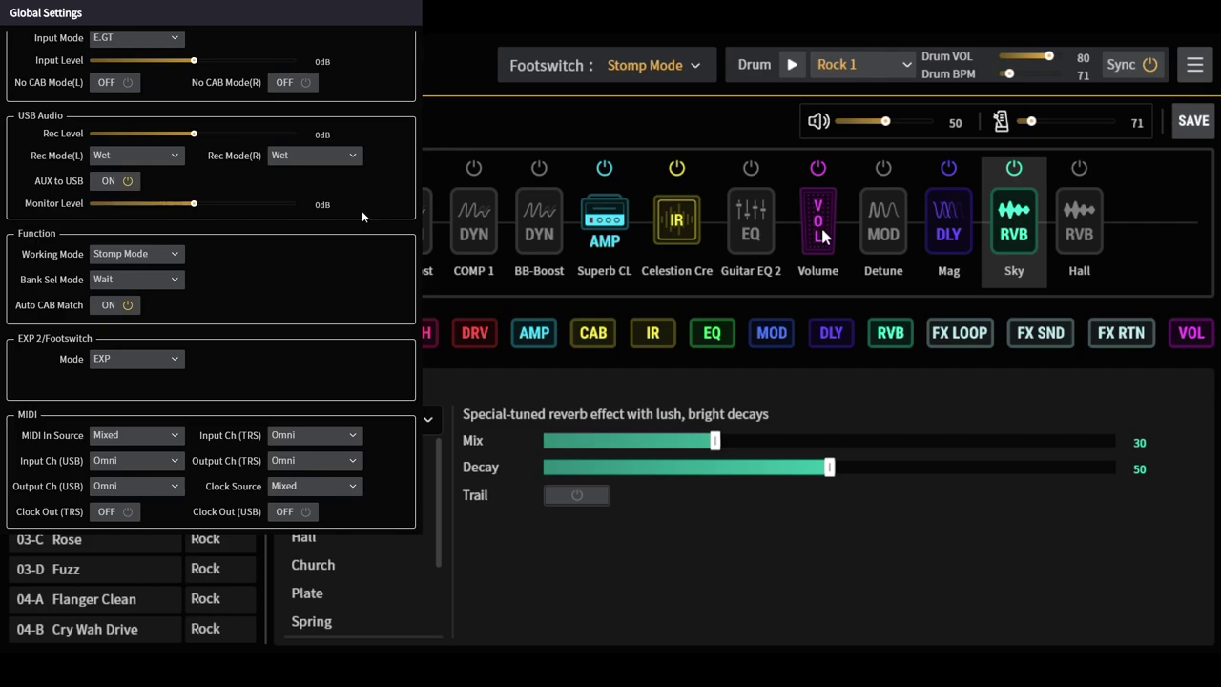
pyautogui.click(944, 232)
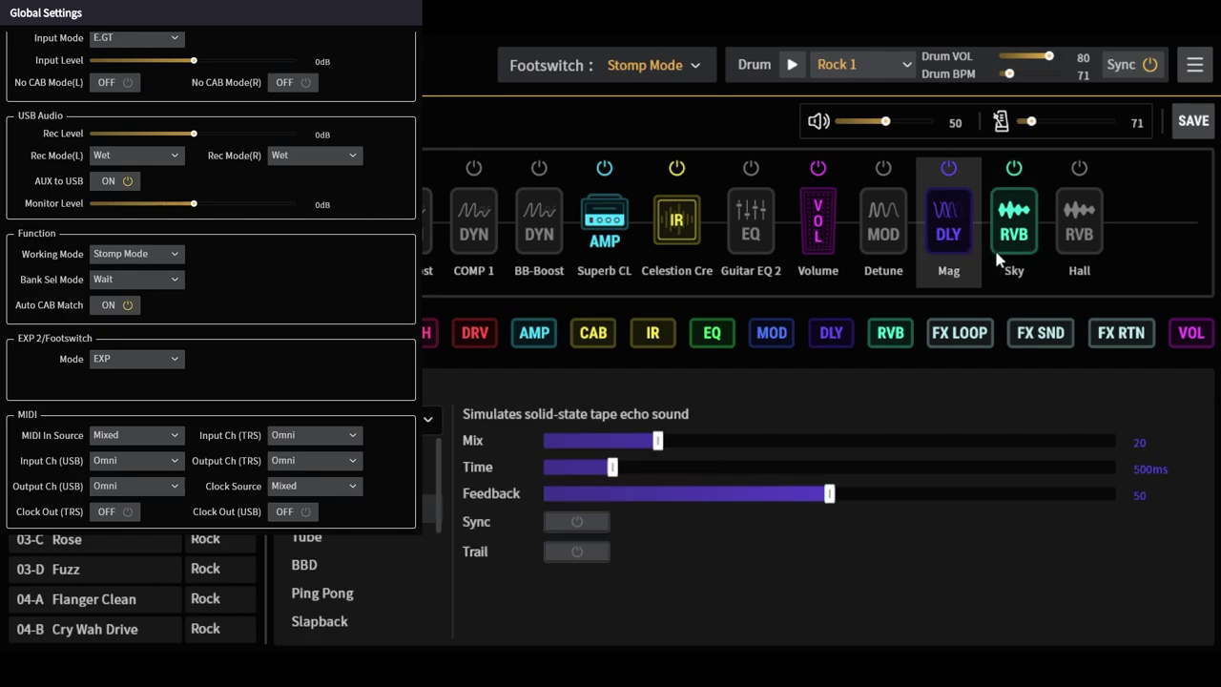
pyautogui.scroll(-3, 433, 483)
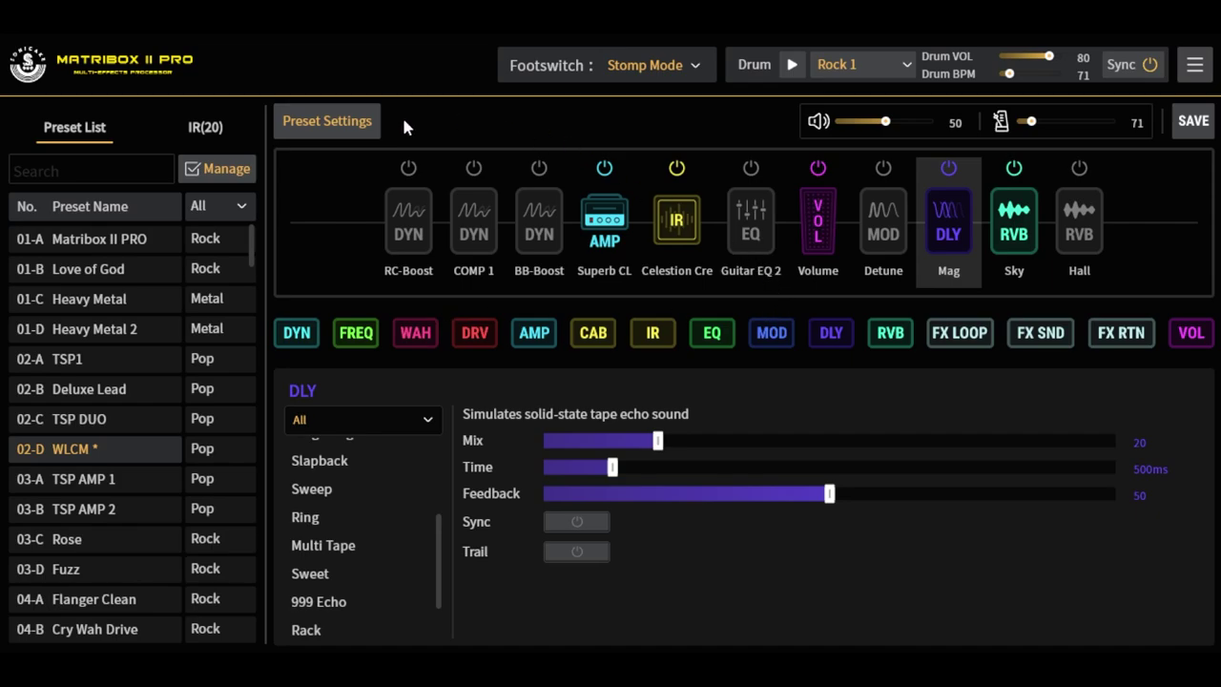
# Step: Open Preset Settings for the current preset to show its CTRL assignments
pyautogui.click(361, 124)
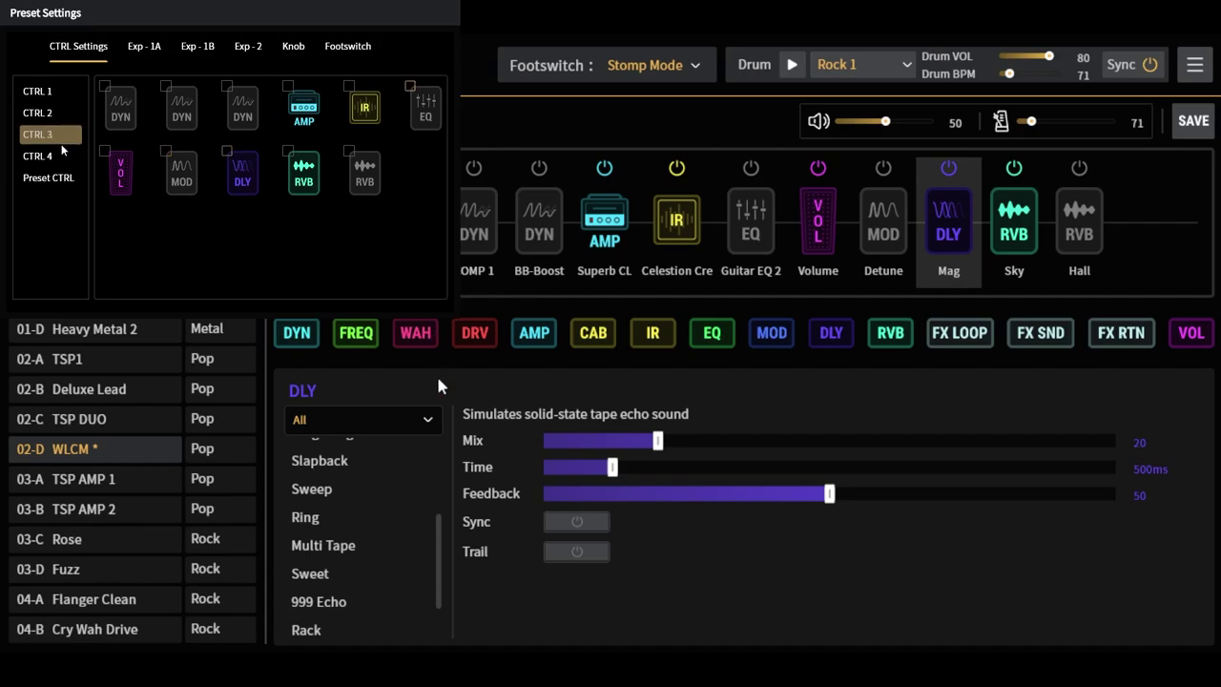
# Step: Check which effect blocks CTRL 1 and CTRL 3 switch, rechecking CTRL 1
pyautogui.click(64, 91)
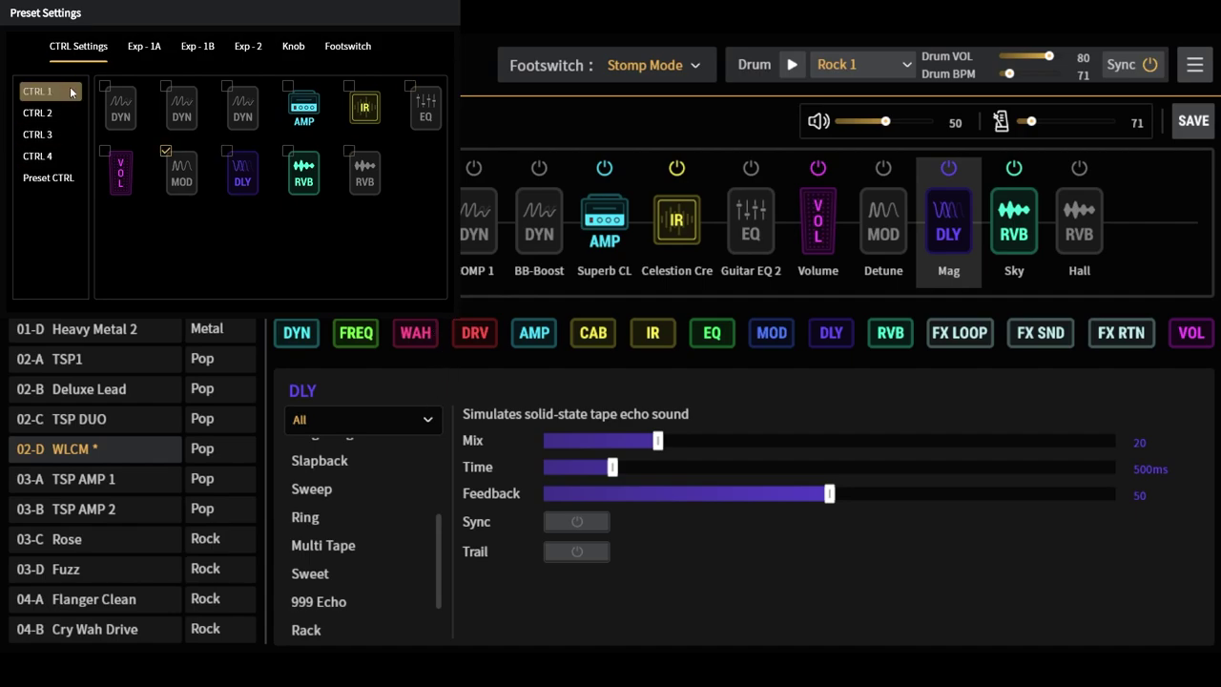
pyautogui.click(62, 134)
pyautogui.click(61, 95)
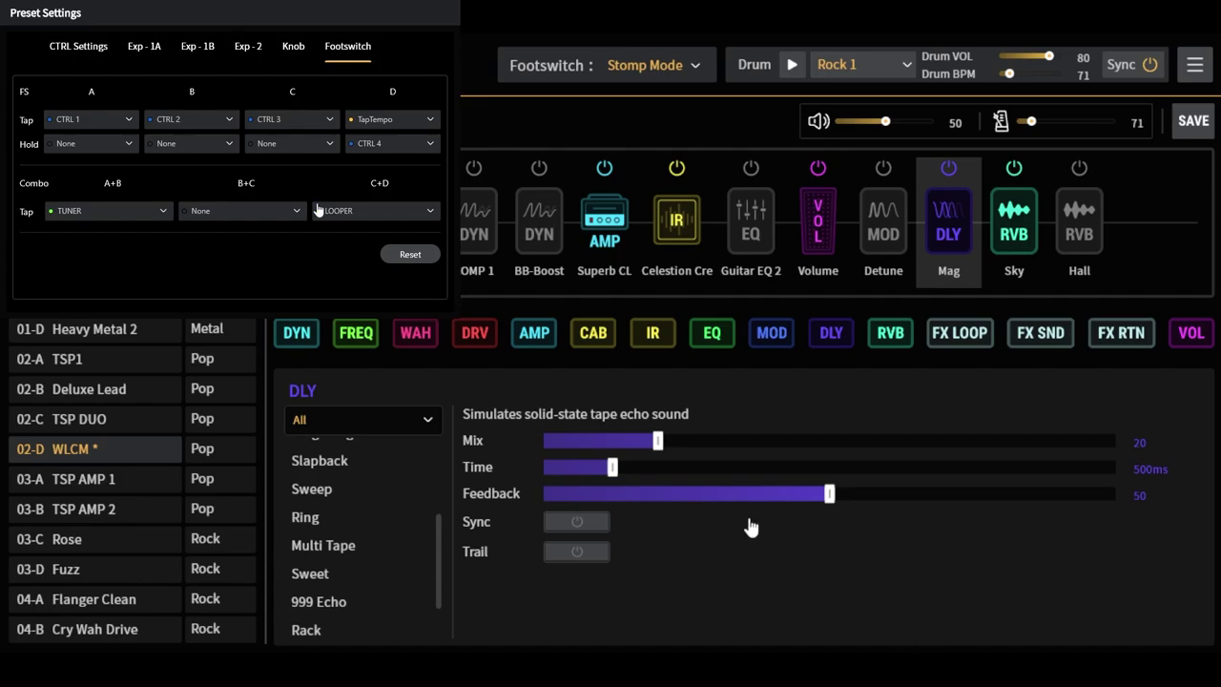
# Step: Browse the action list for footswitch A's Hold twice, keeping it set to None
pyautogui.click(120, 143)
pyautogui.scroll(-2, 113, 205)
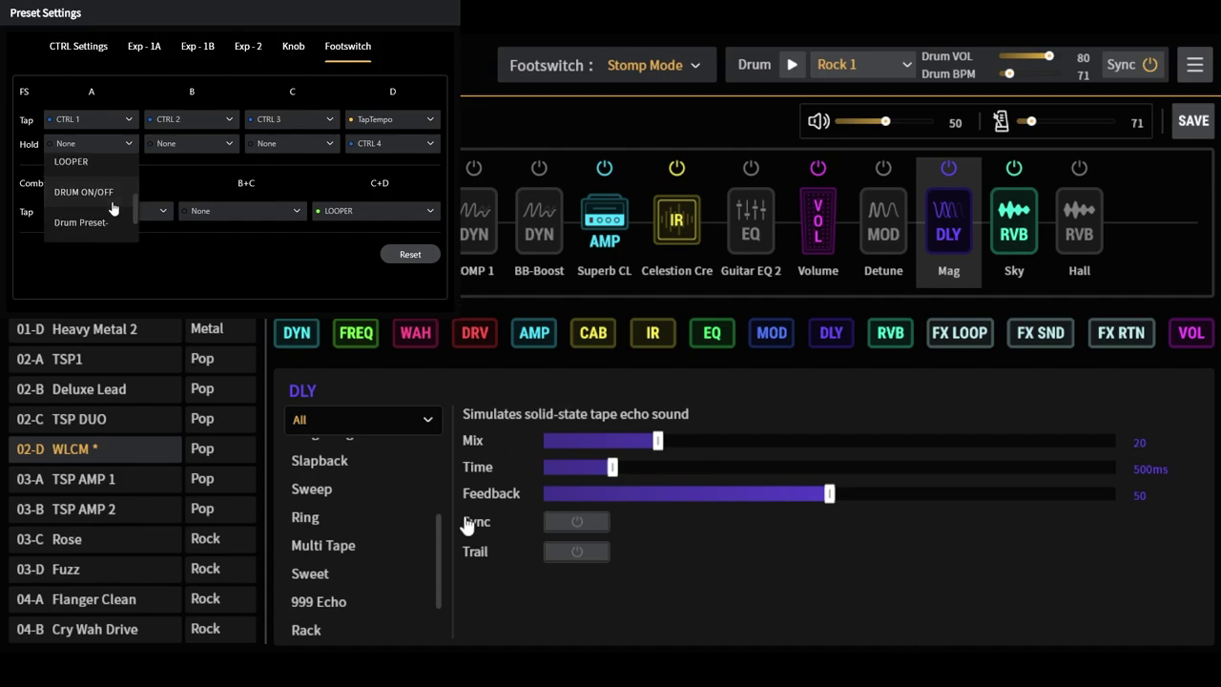
pyautogui.scroll(2, 114, 212)
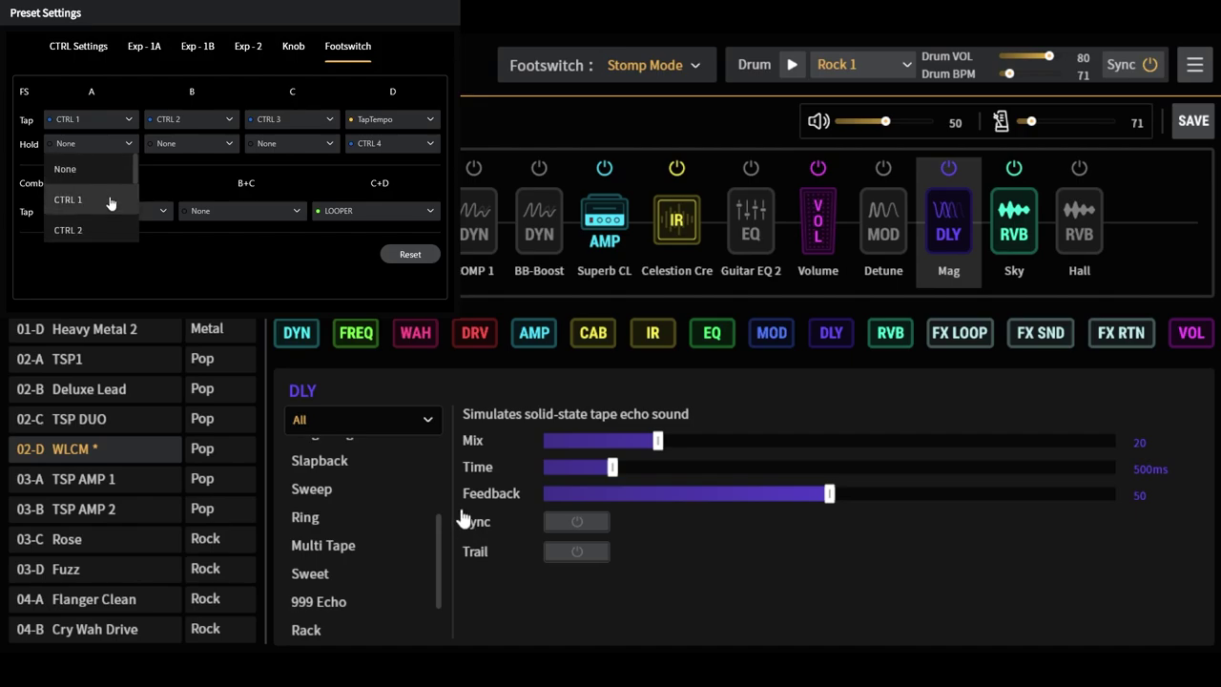
pyautogui.moveTo(136, 172); pyautogui.dragTo(136, 235)
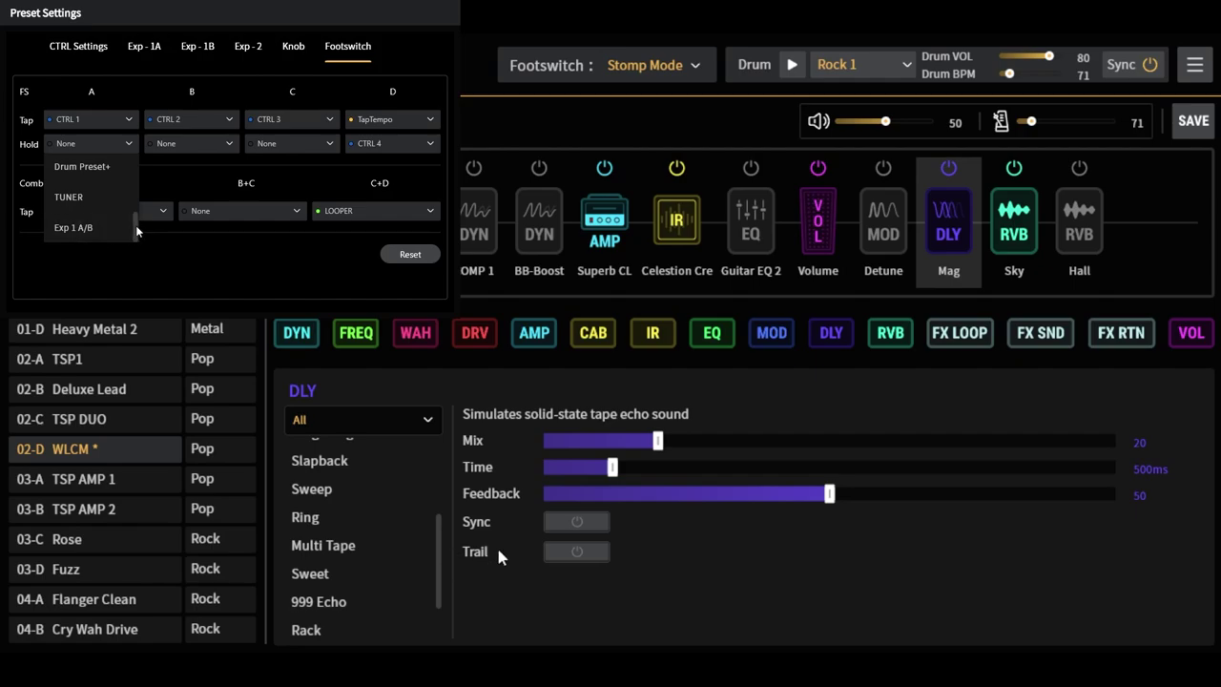
pyautogui.moveTo(136, 231); pyautogui.dragTo(141, 166)
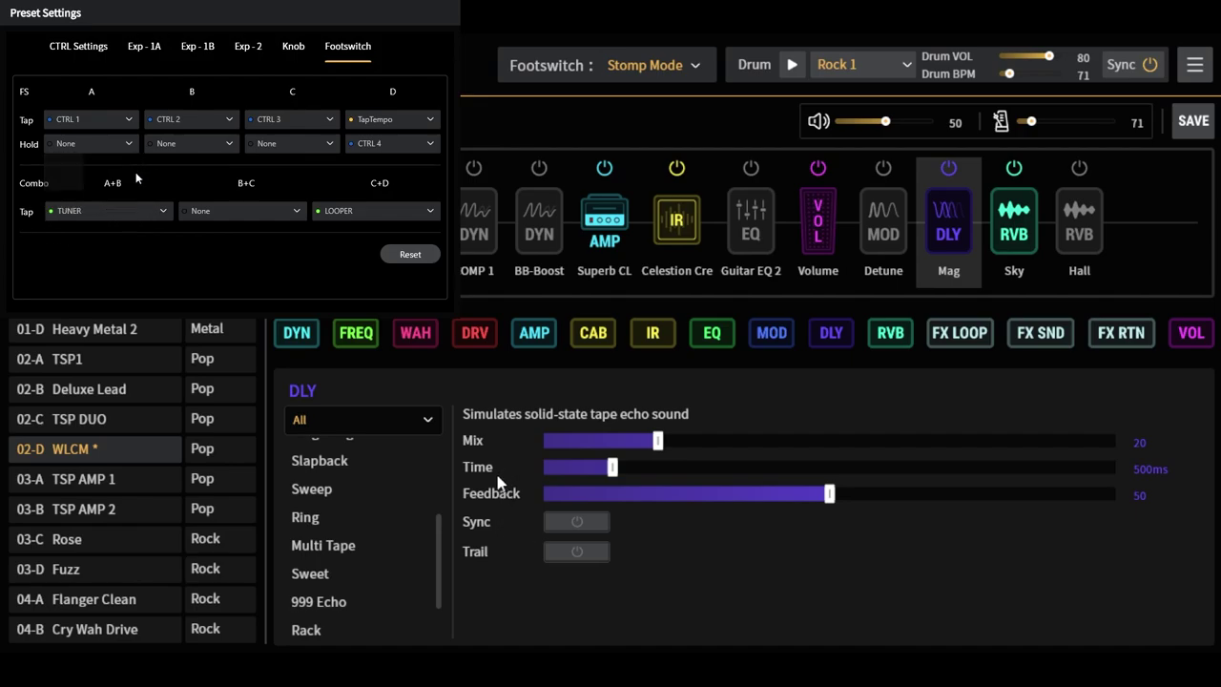
pyautogui.click(141, 173)
pyautogui.click(130, 154)
pyautogui.scroll(-2, 99, 175)
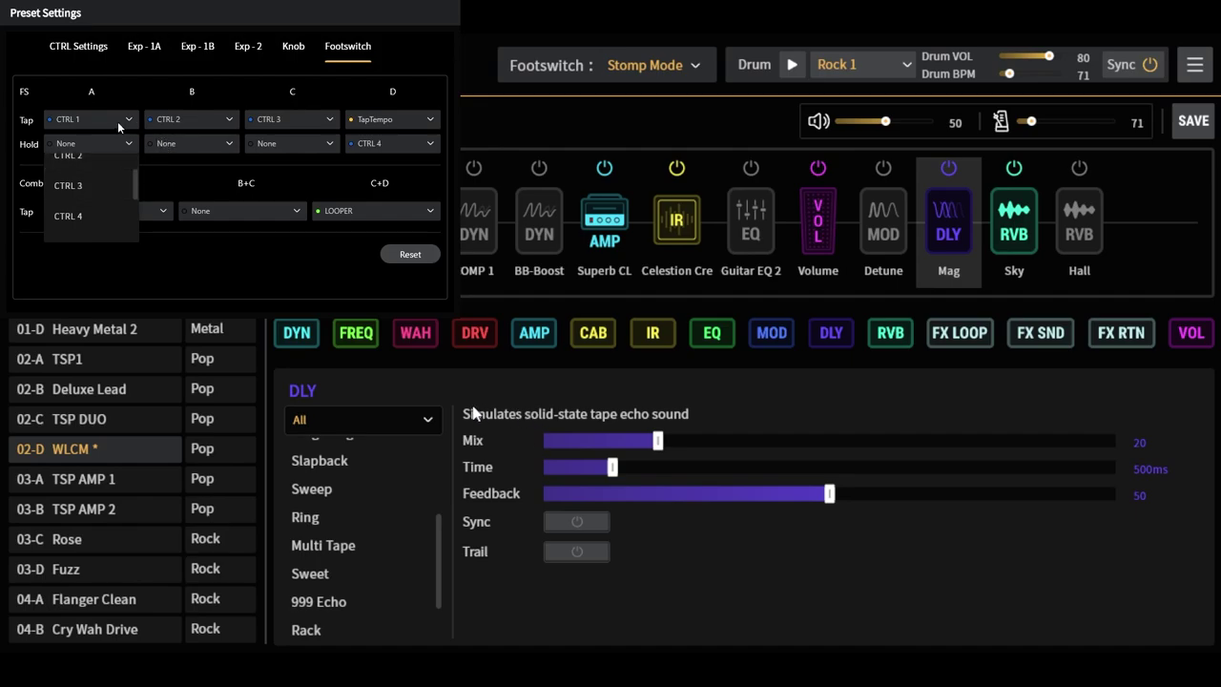
pyautogui.scroll(2, 96, 191)
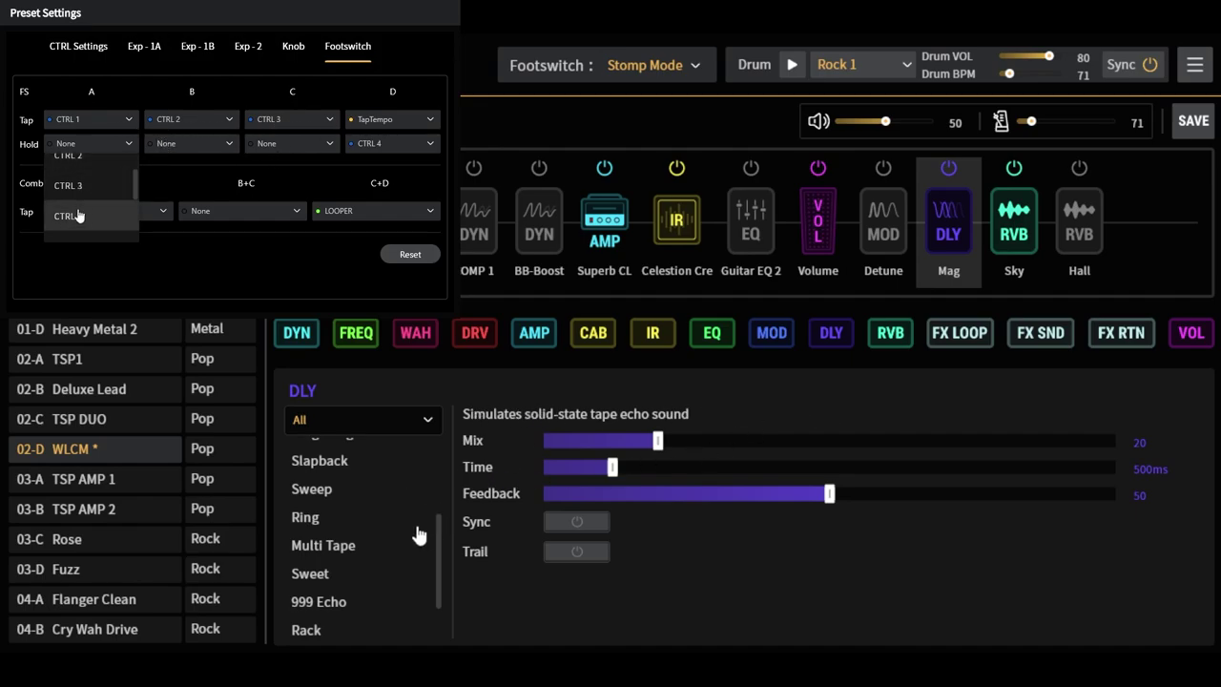
pyautogui.scroll(-2, 96, 191)
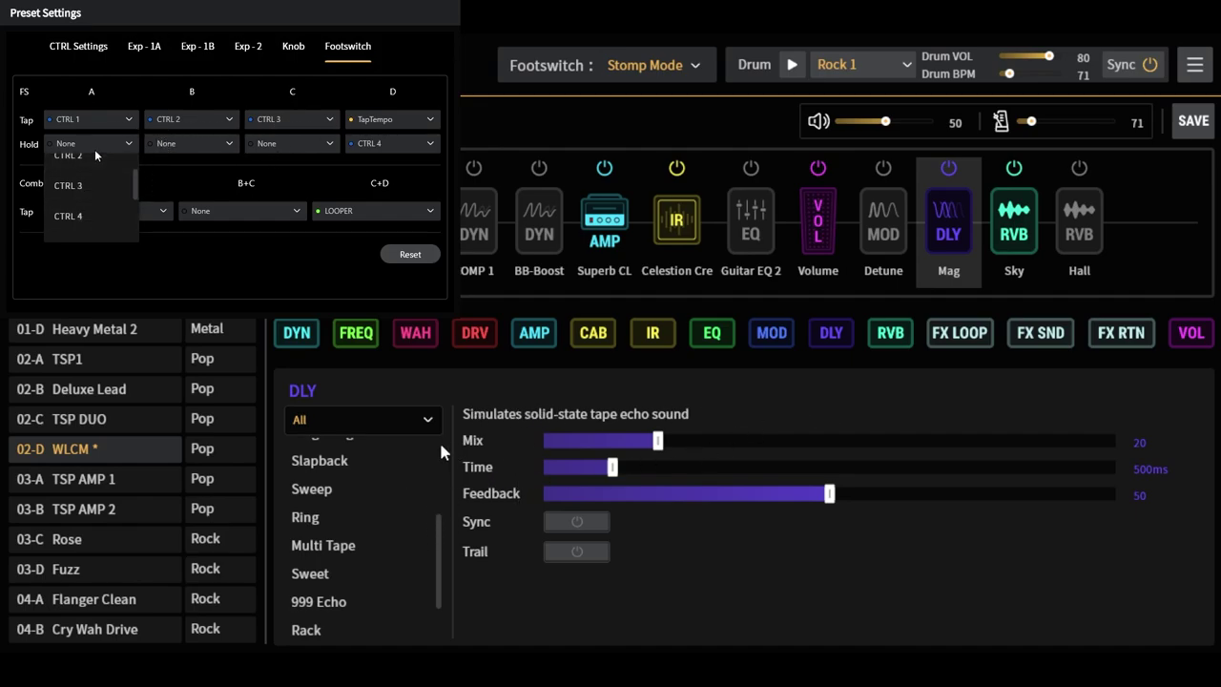